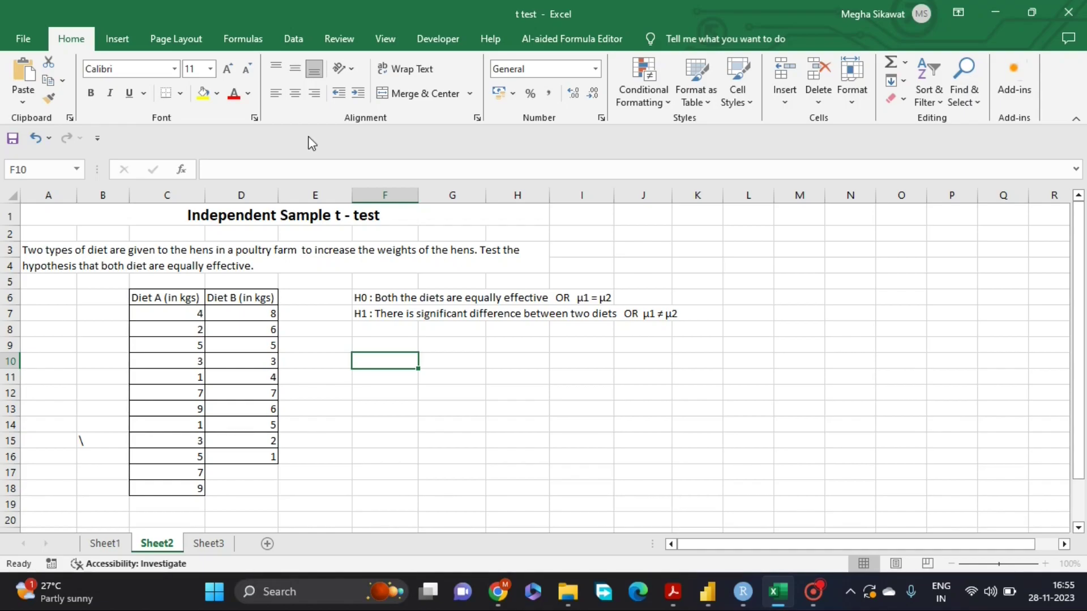
Choose t-Test: Two-Sample Assuming Unequal Variances from the Data Analysis tools.
{"action": "left_click", "coordinate": [293, 41]}
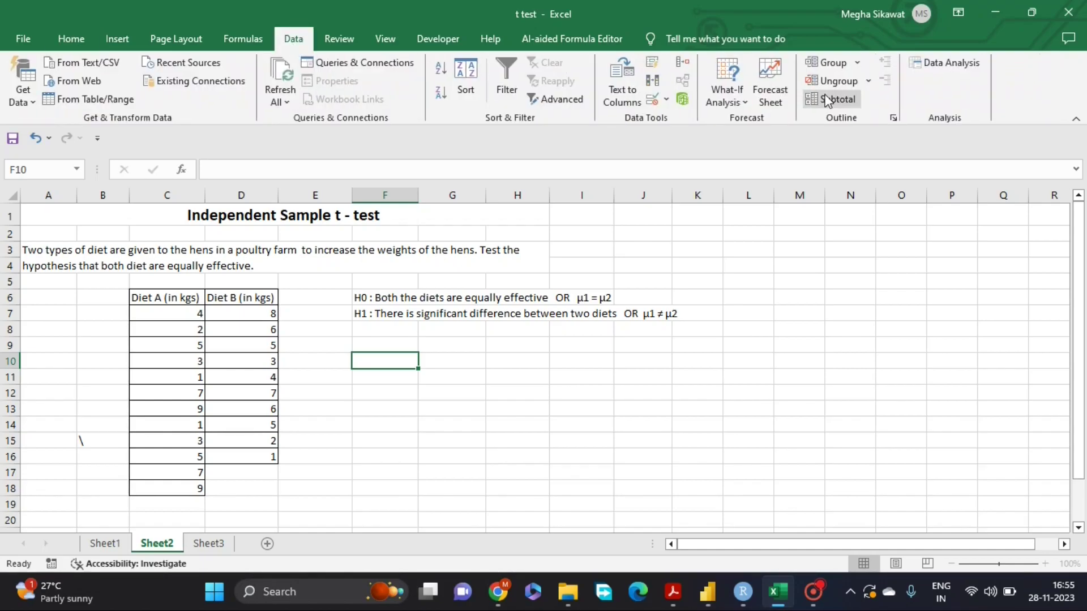
{"action": "left_click", "coordinate": [934, 65]}
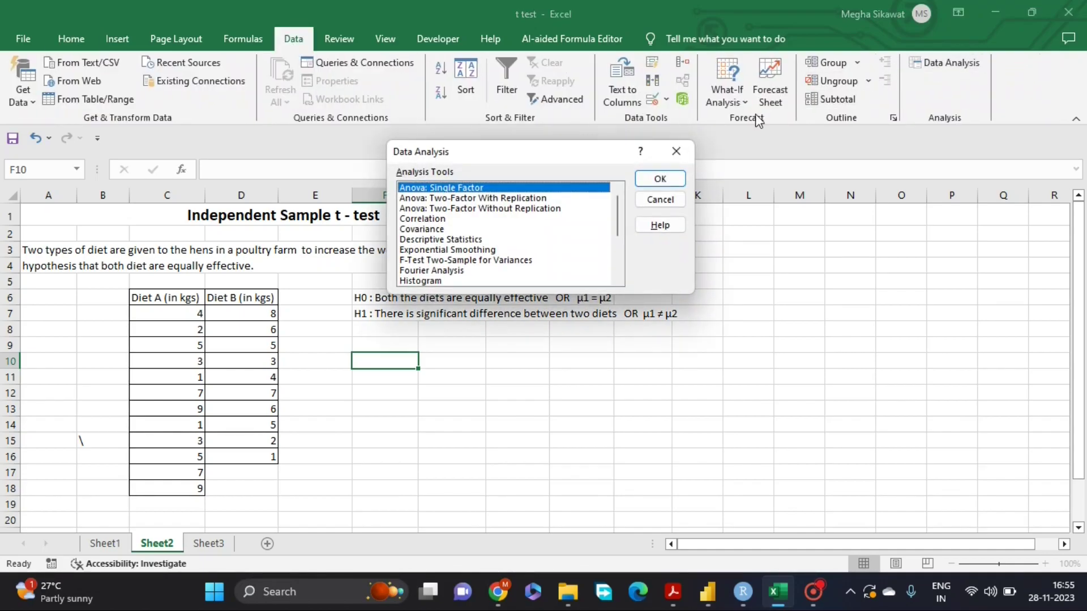
{"action": "left_click_drag", "start_coordinate": [616, 219], "coordinate": [616, 276]}
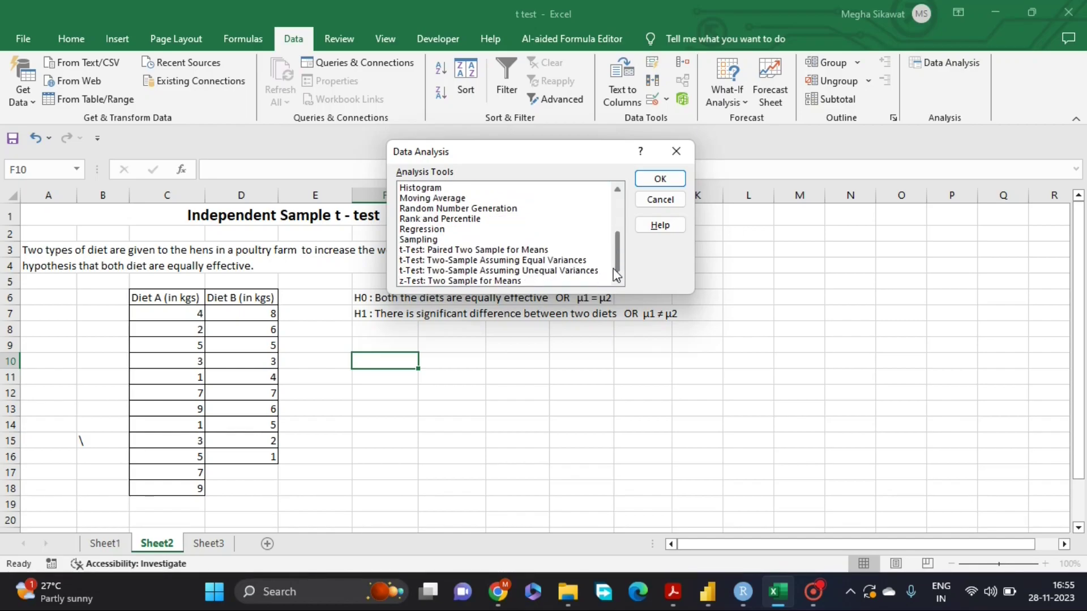
{"action": "left_click", "coordinate": [534, 276]}
{"action": "left_click", "coordinate": [667, 179]}
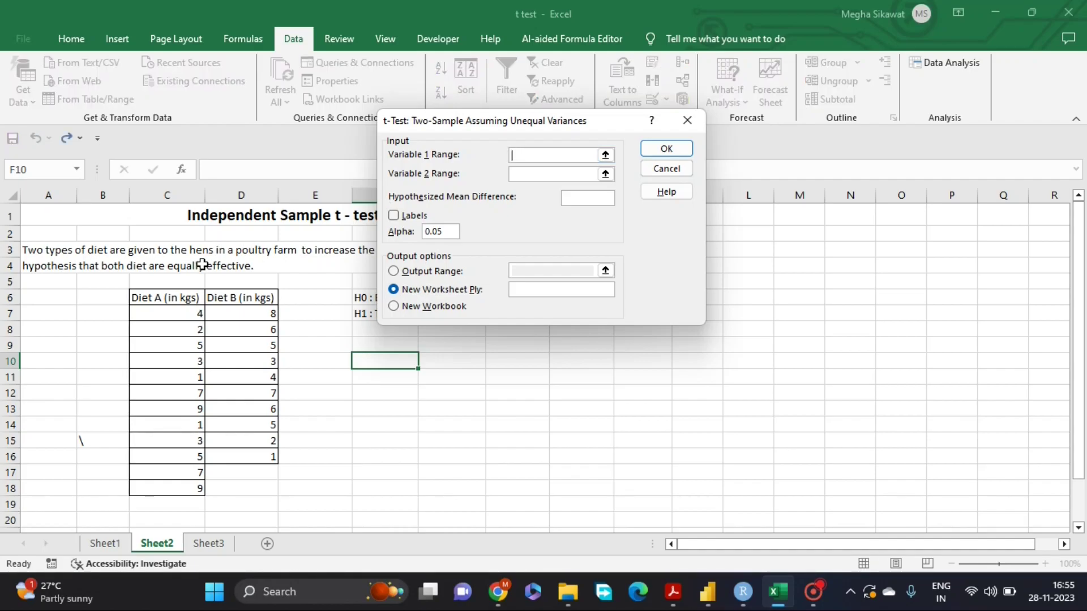
Run the t-test with Variable 1 C6:C18, Variable 2 D6:D16, Labels ticked, output at $F$9.
{"action": "left_click", "coordinate": [183, 299]}
{"action": "left_click_drag", "start_coordinate": [183, 299], "coordinate": [188, 488]}
{"action": "key", "text": "Tab"}
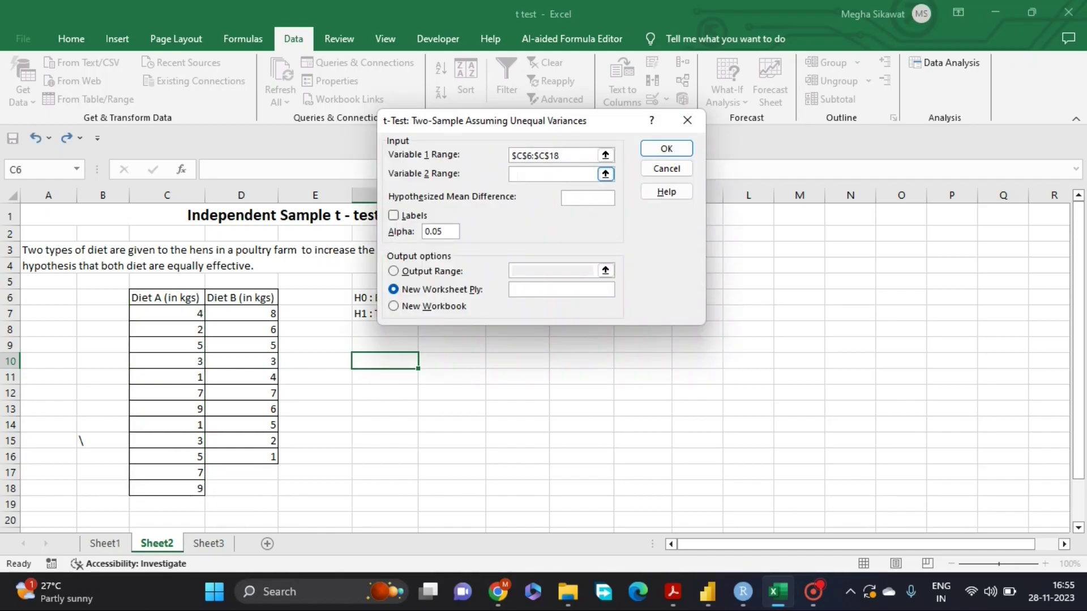
{"action": "left_click_drag", "start_coordinate": [254, 296], "coordinate": [251, 456]}
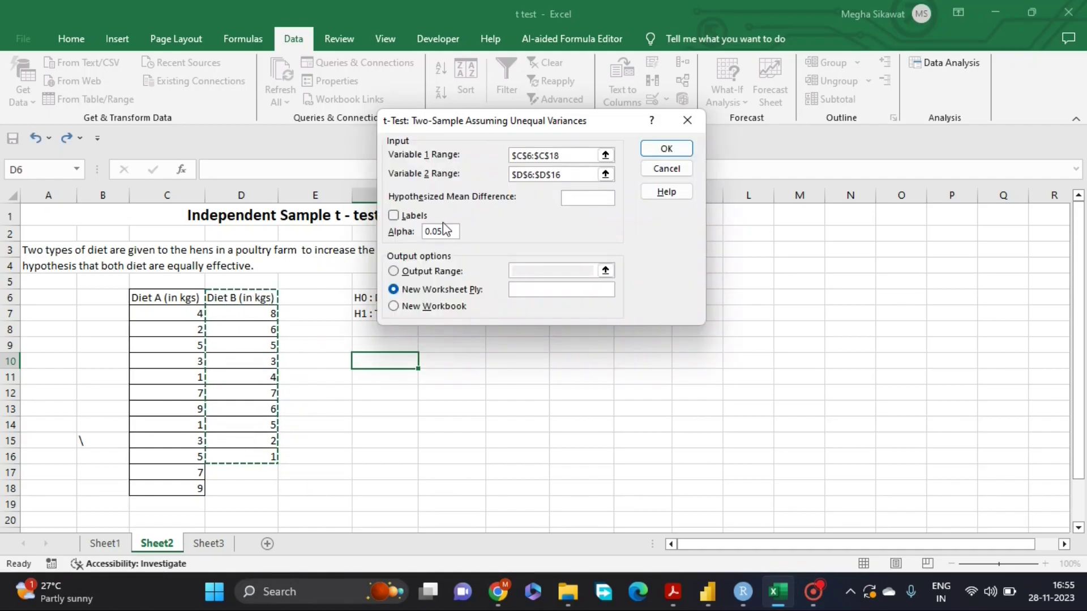
{"action": "left_click", "coordinate": [394, 219]}
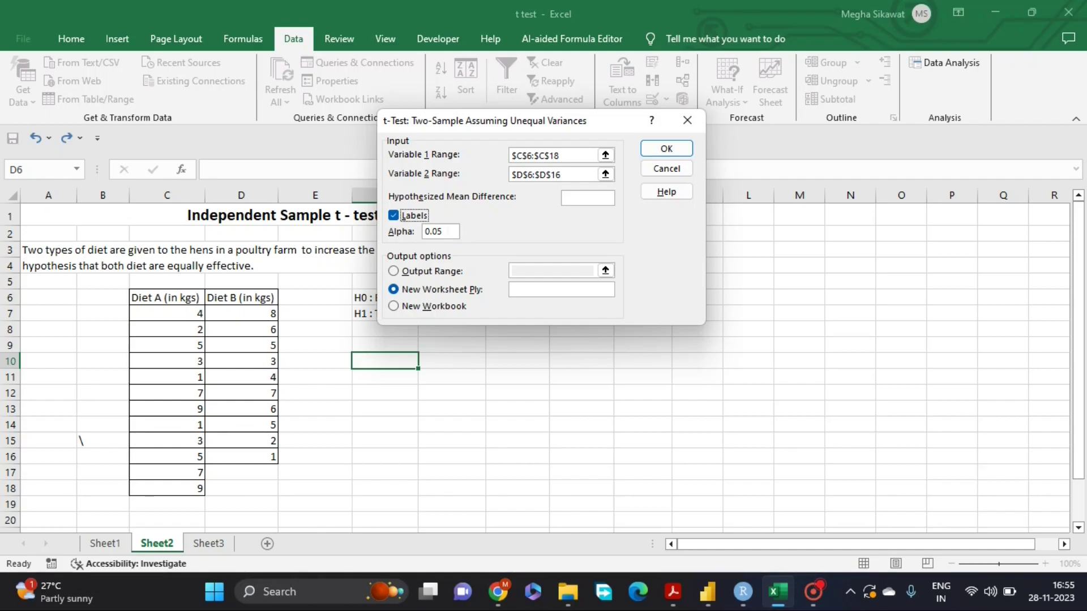
{"action": "left_click", "coordinate": [415, 271]}
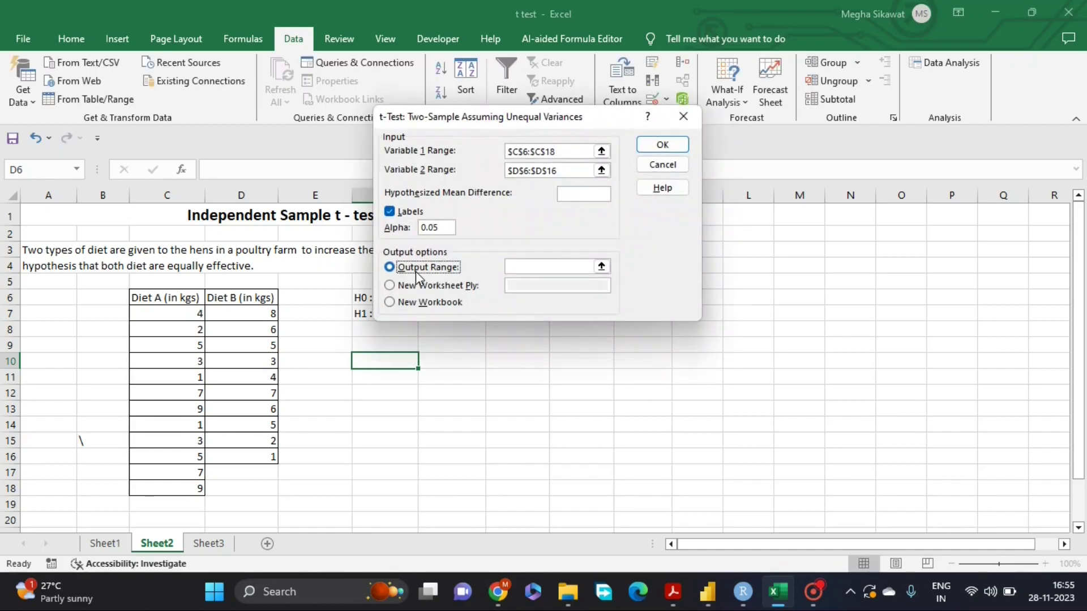
{"action": "left_click", "coordinate": [601, 266]}
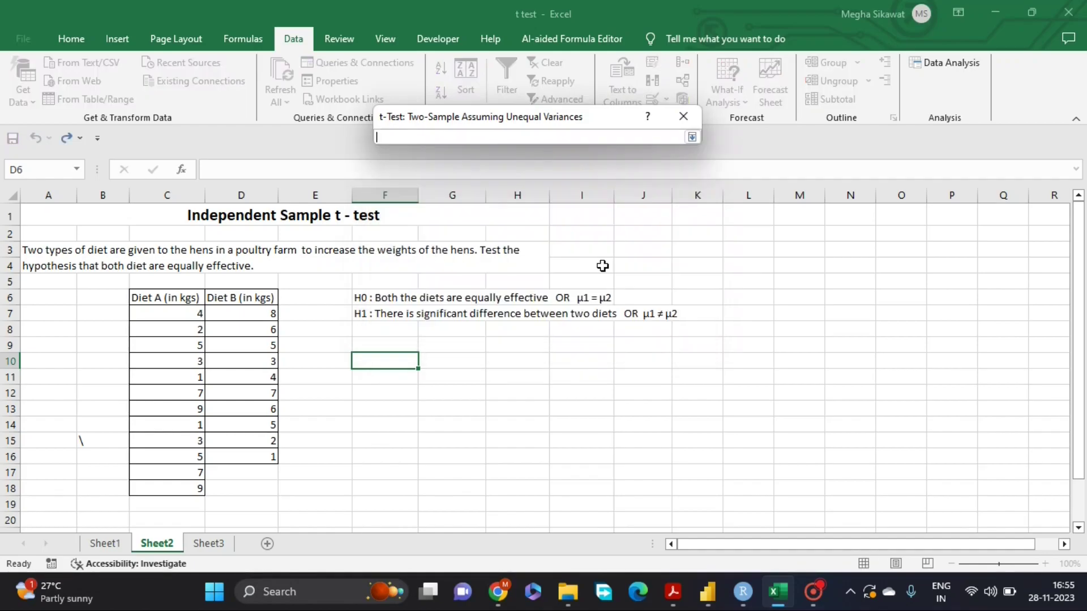
{"action": "left_click", "coordinate": [386, 344]}
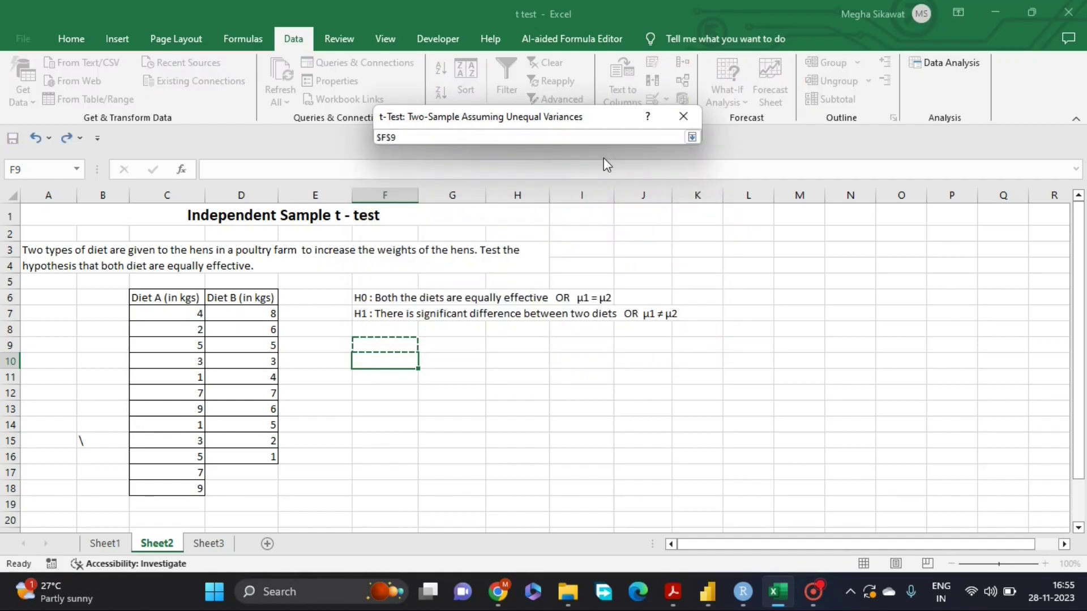
{"action": "left_click", "coordinate": [695, 137]}
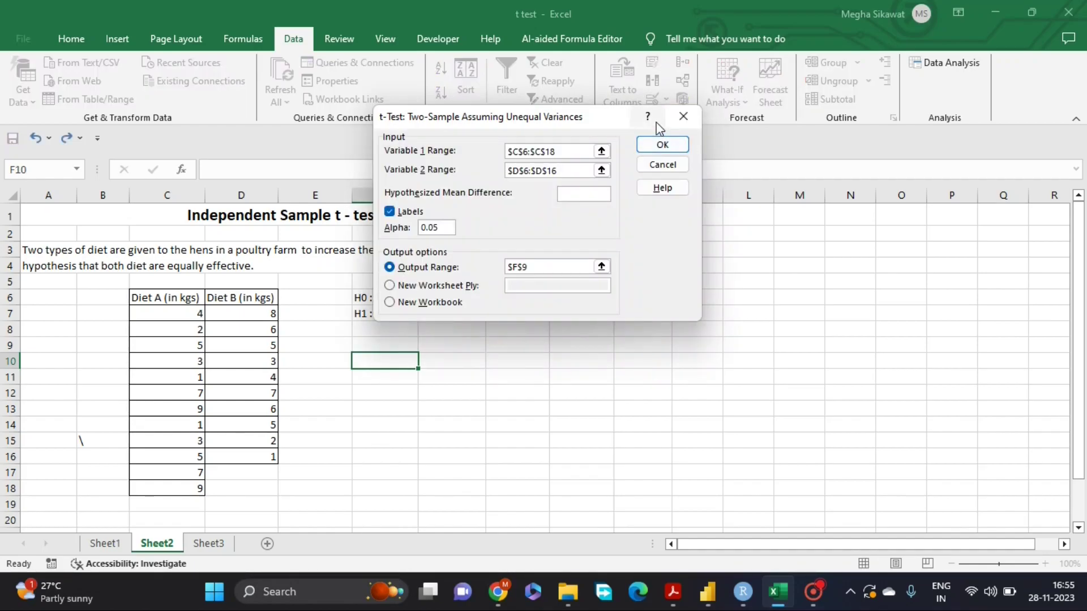
{"action": "left_click", "coordinate": [651, 146]}
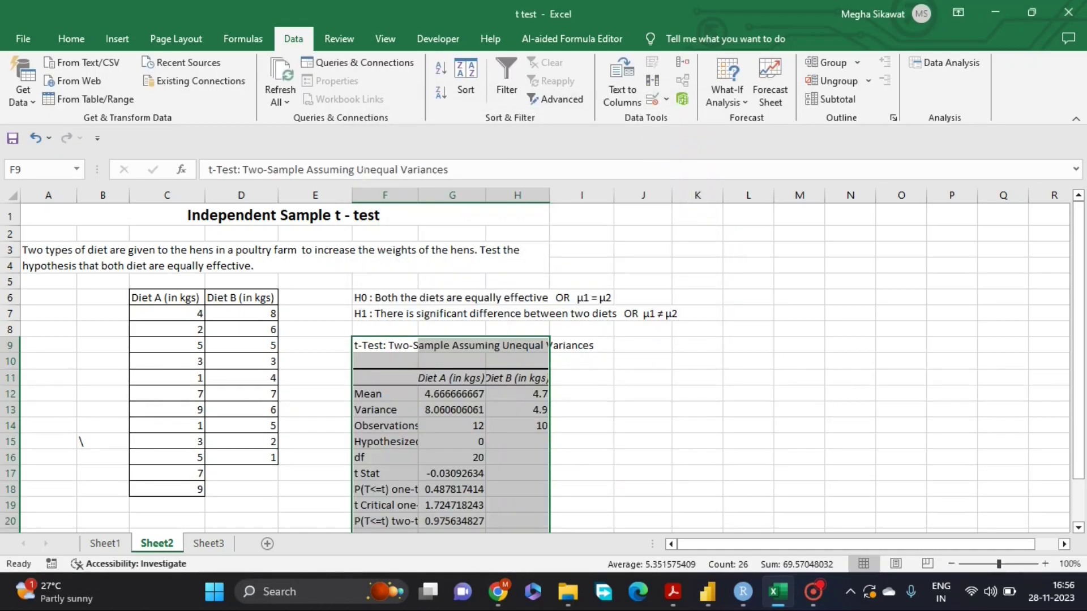
Auto-fit columns F, G and H to the t-test output.
{"action": "double_click", "coordinate": [418, 195]}
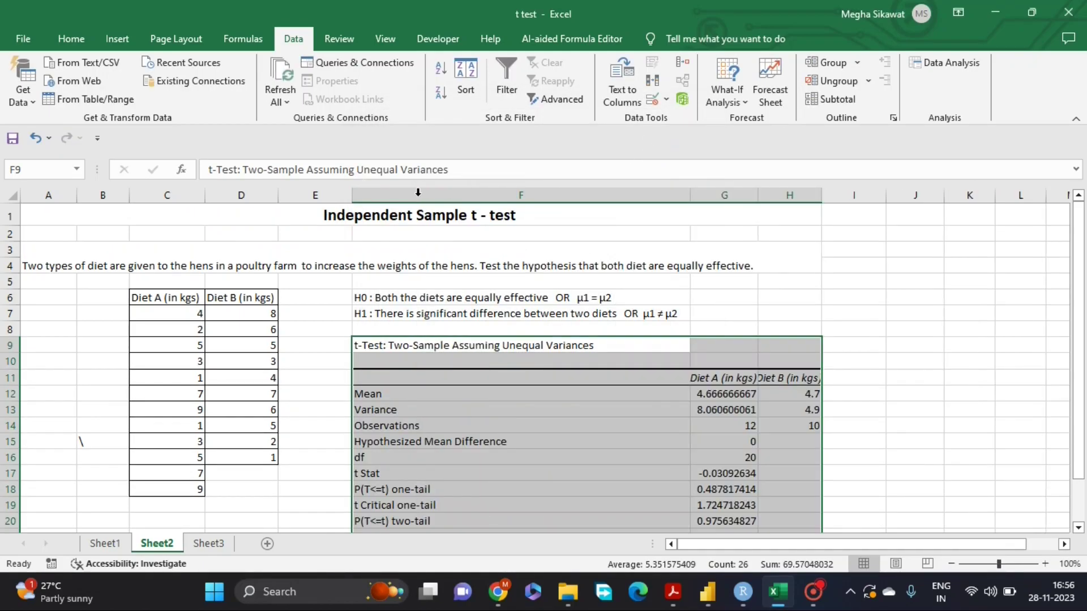
{"action": "double_click", "coordinate": [758, 195]}
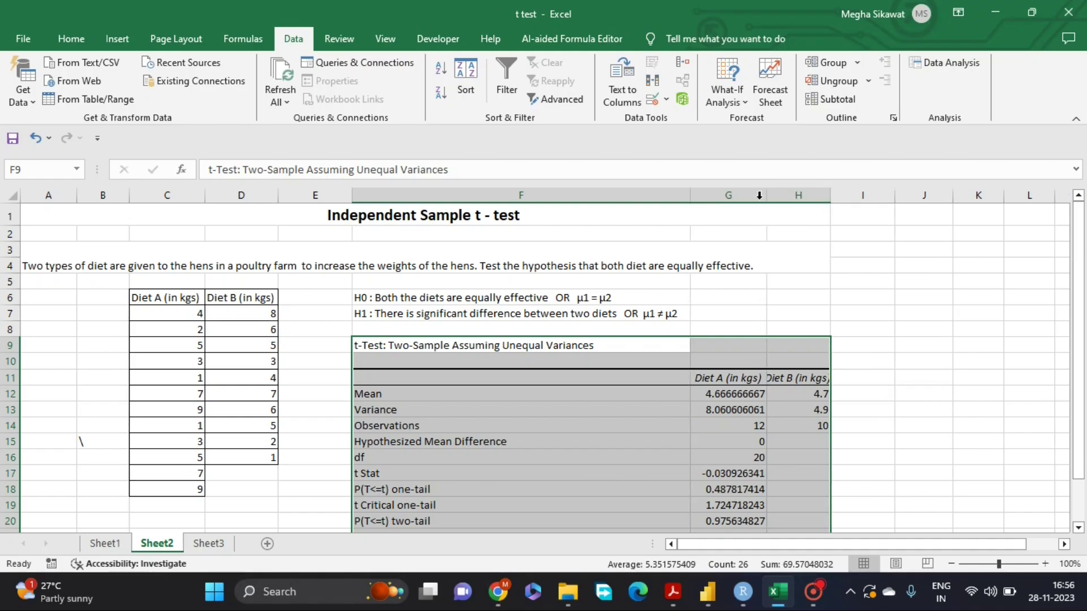
{"action": "double_click", "coordinate": [829, 195]}
Review the output rows down to the two-tail p value 0.975634827, then select F23.
{"action": "scroll", "coordinate": [553, 428], "scroll_direction": "down", "scroll_amount": 1}
{"action": "scroll", "coordinate": [554, 428], "scroll_direction": "down", "scroll_amount": 1}
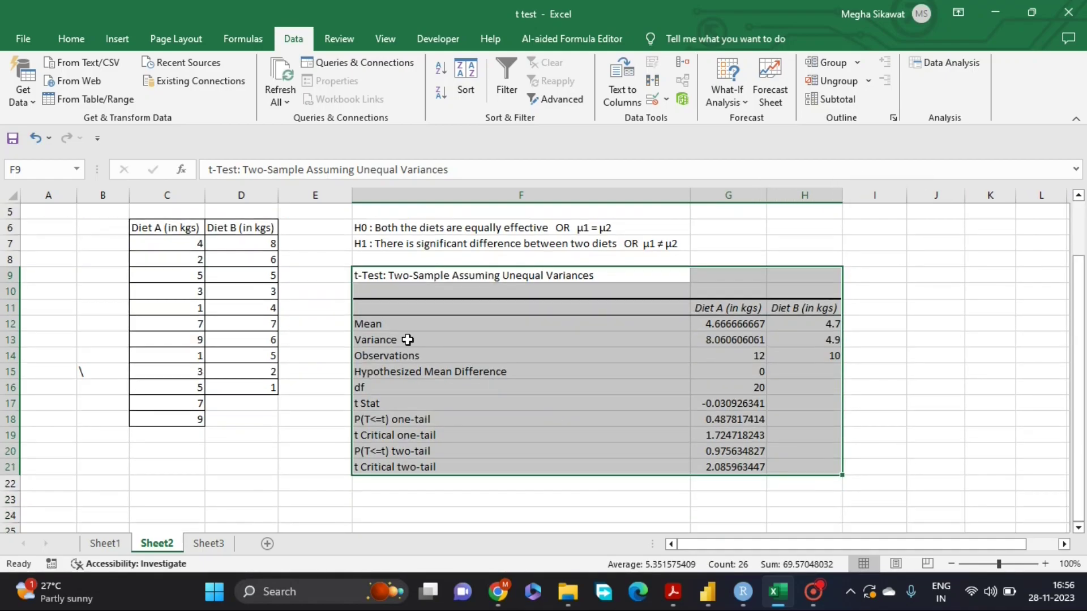
{"action": "left_click", "coordinate": [407, 340]}
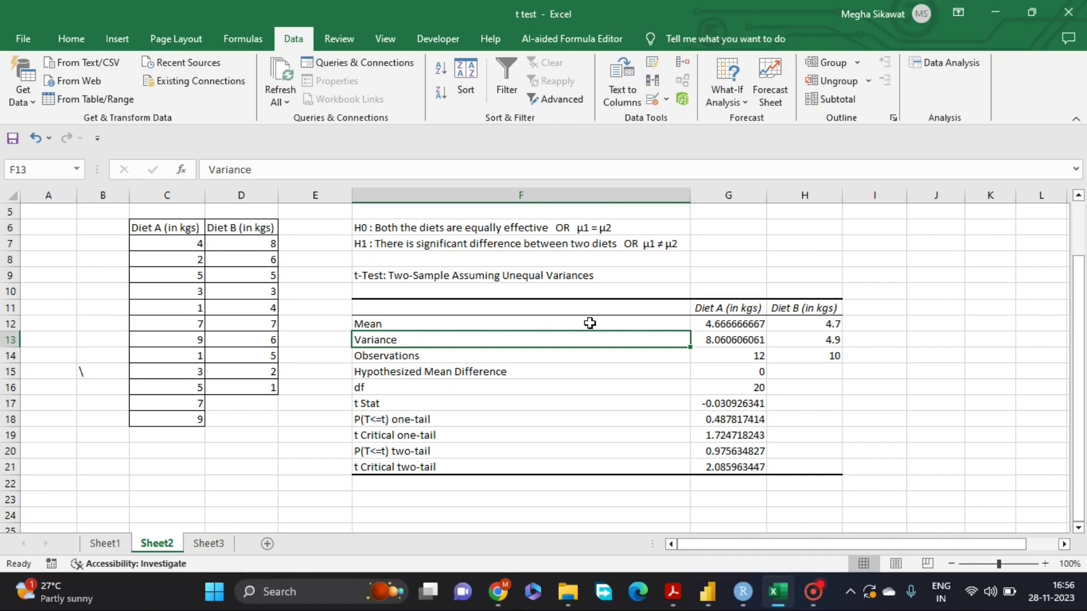
{"action": "left_click", "coordinate": [613, 323]}
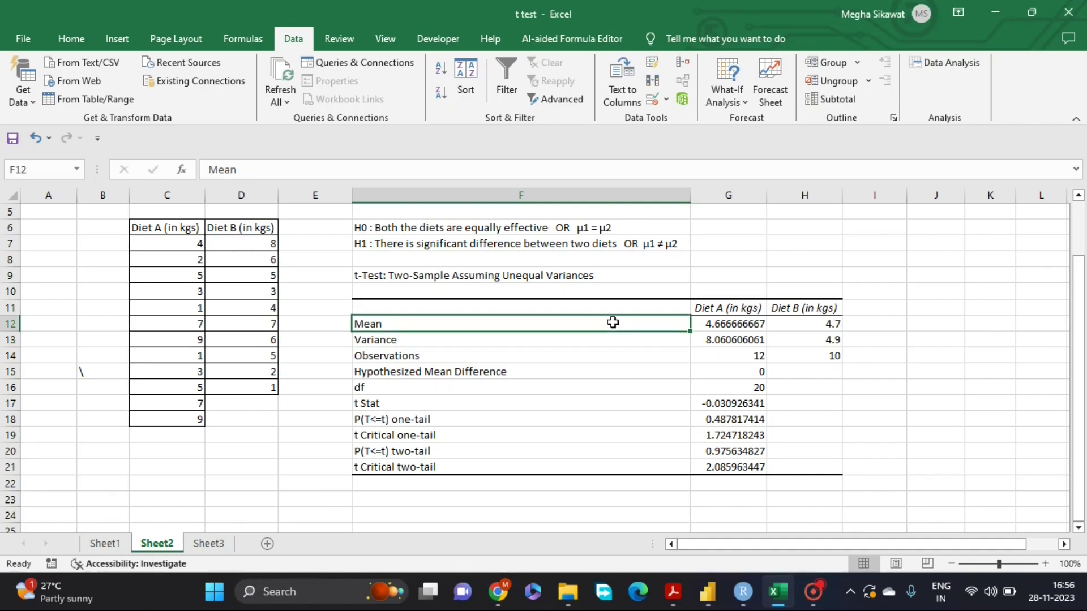
{"action": "key", "text": "Down"}
{"action": "key", "text": "Down"}
{"action": "key", "text": "Down"}
{"action": "key", "text": "Down"}
{"action": "key", "text": "Down"}
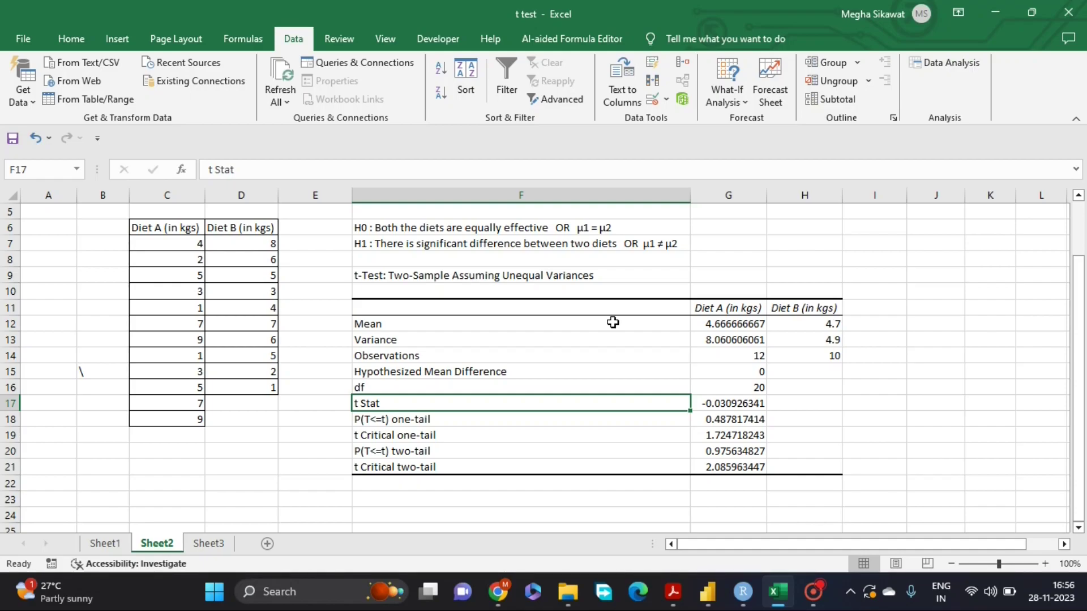
{"action": "key", "text": "Down"}
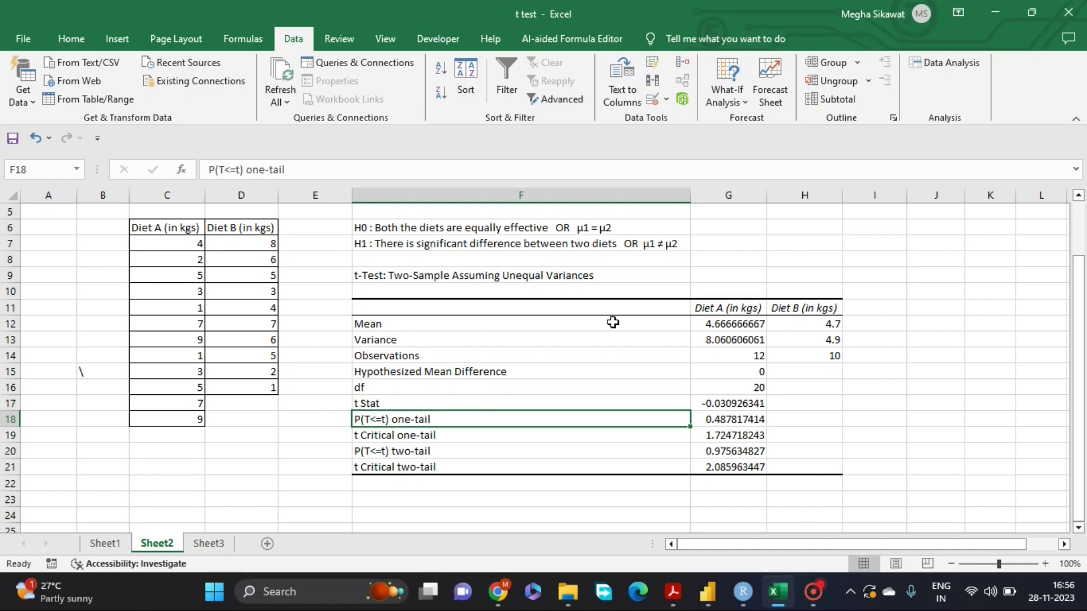
{"action": "key", "text": "Down"}
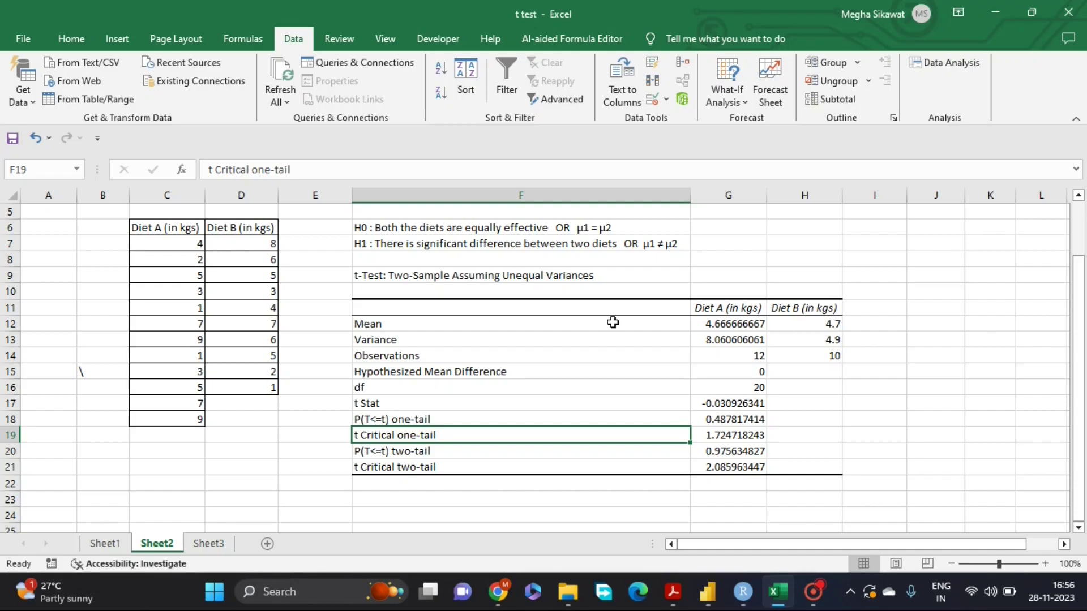
{"action": "key", "text": "Down"}
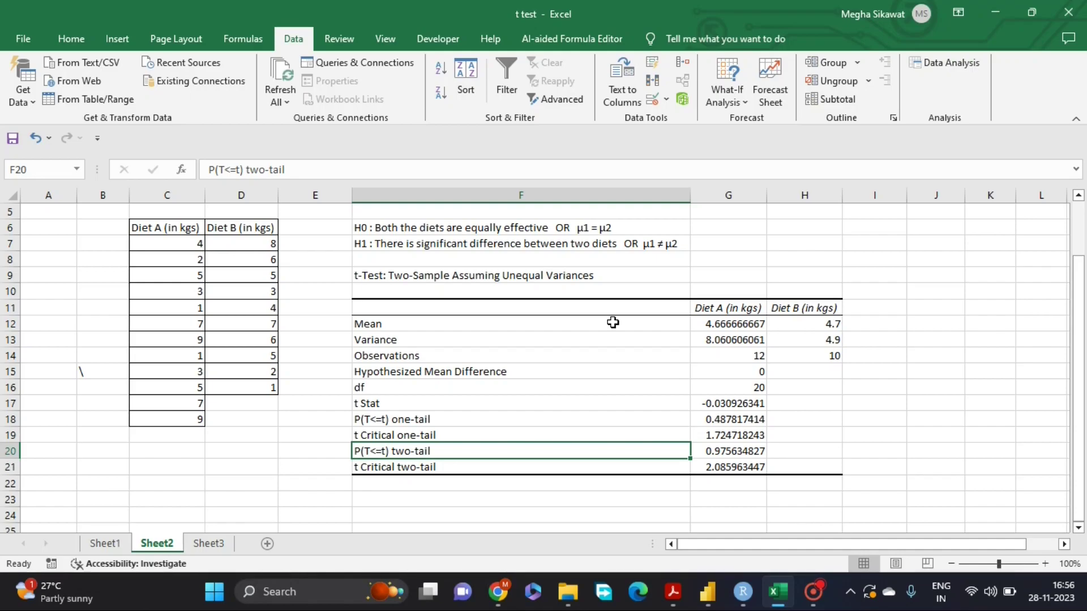
{"action": "left_click", "coordinate": [743, 453]}
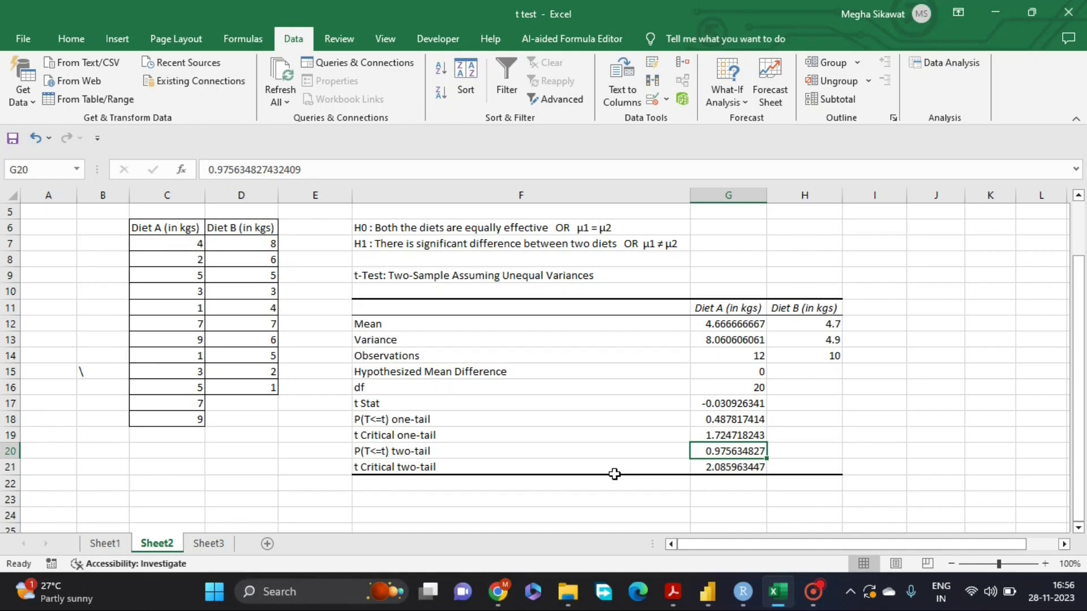
{"action": "left_click", "coordinate": [413, 501]}
Enter 'p value' in F23 and the 0.05 significance level in H23.
{"action": "type", "text": "p value"}
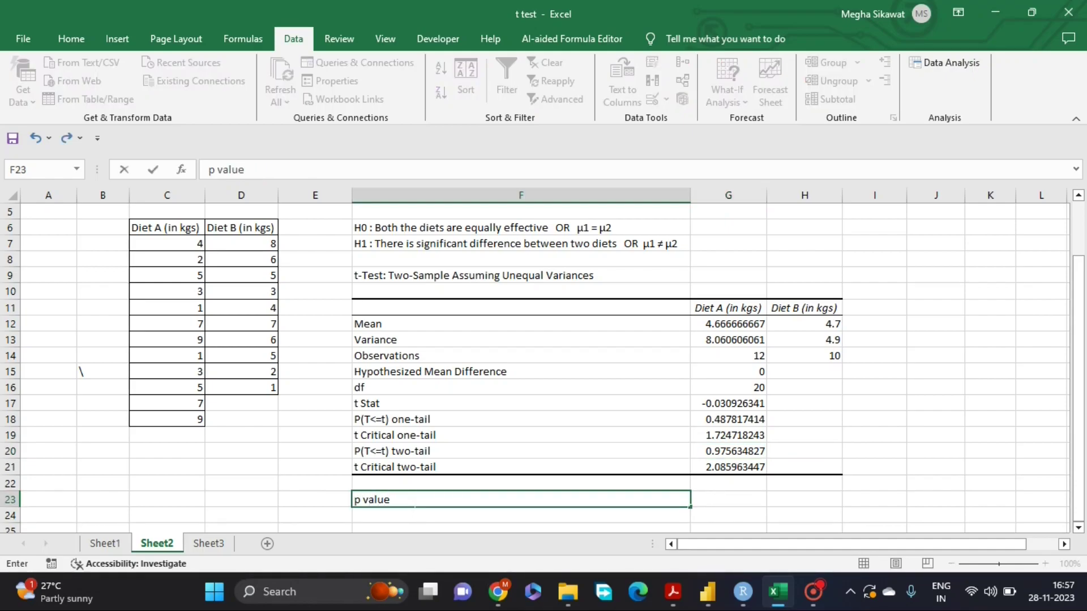
{"action": "key", "text": "Tab"}
{"action": "key", "text": "Tab"}
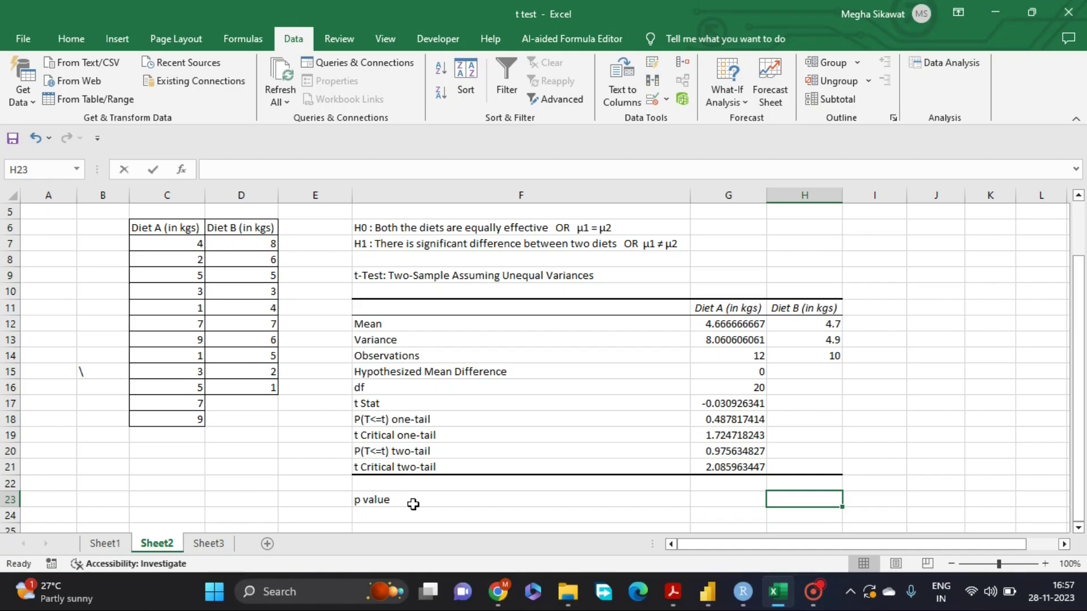
{"action": "type", "text": "0.05"}
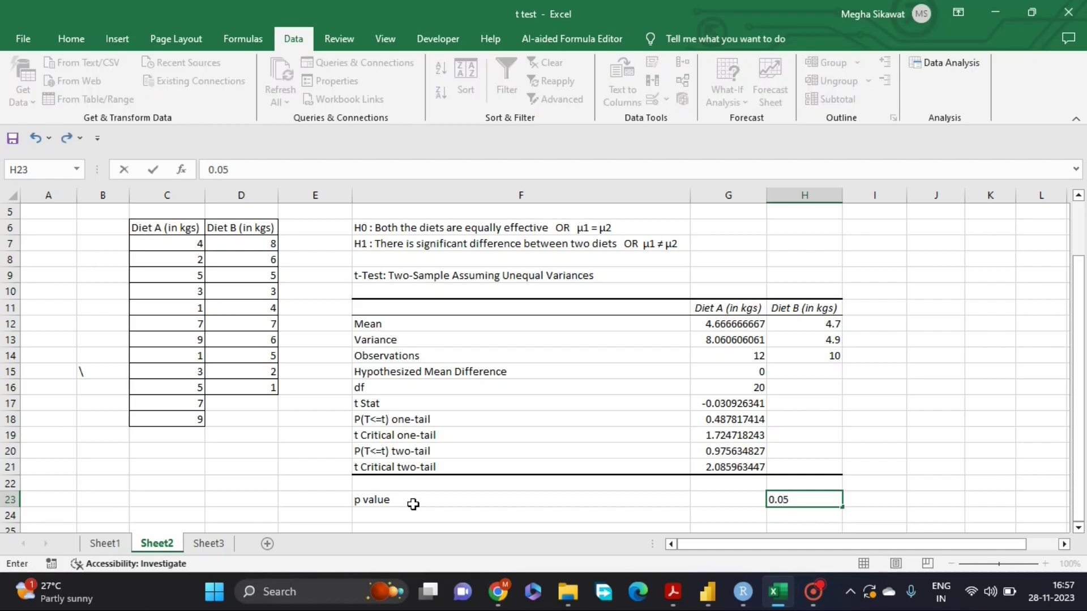
{"action": "key", "text": "Left"}
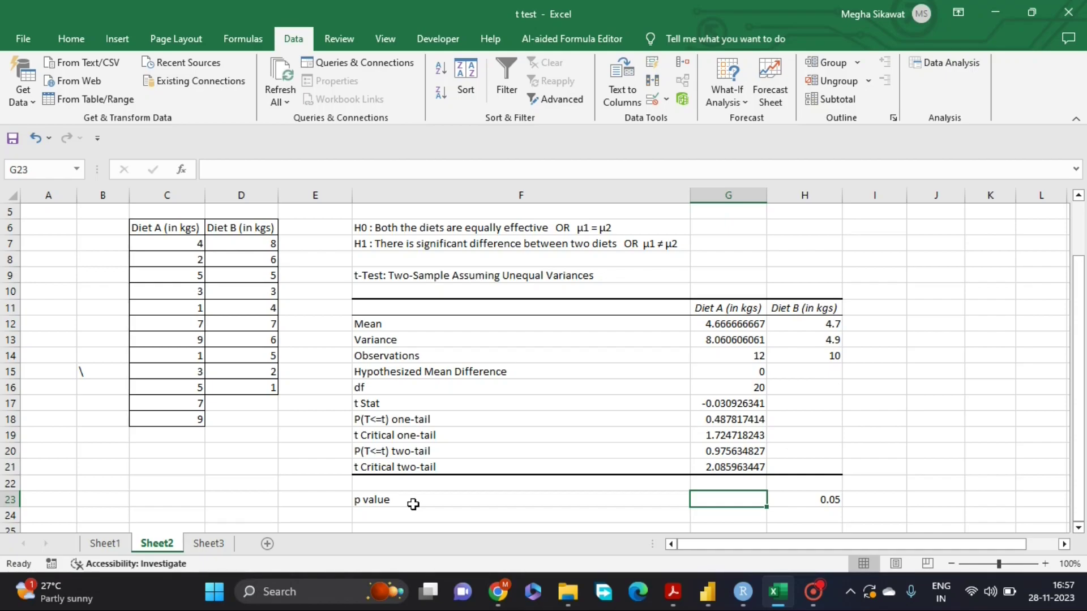
Put a '>' sign in G23 between the p value label and 0.05.
{"action": "left_click", "coordinate": [729, 452]}
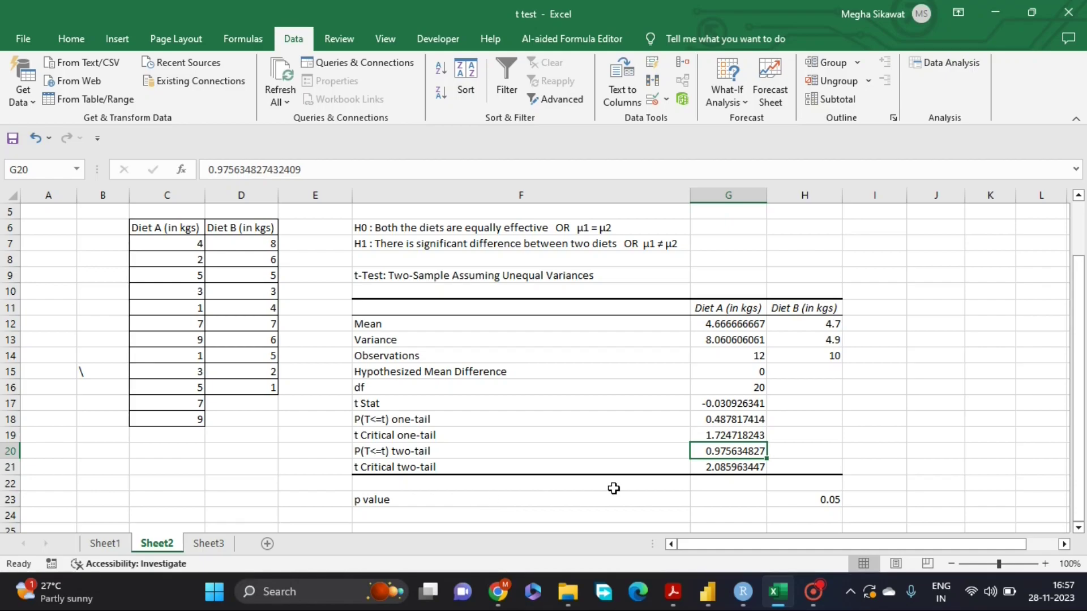
{"action": "left_click", "coordinate": [713, 498]}
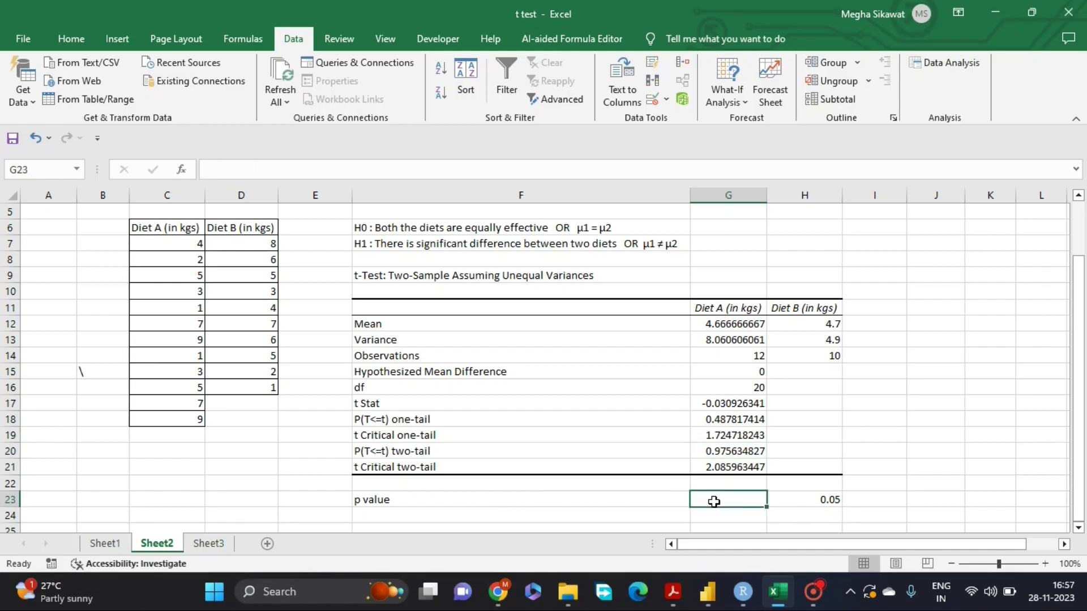
{"action": "type", "text": ">"}
{"action": "left_click", "coordinate": [600, 515]}
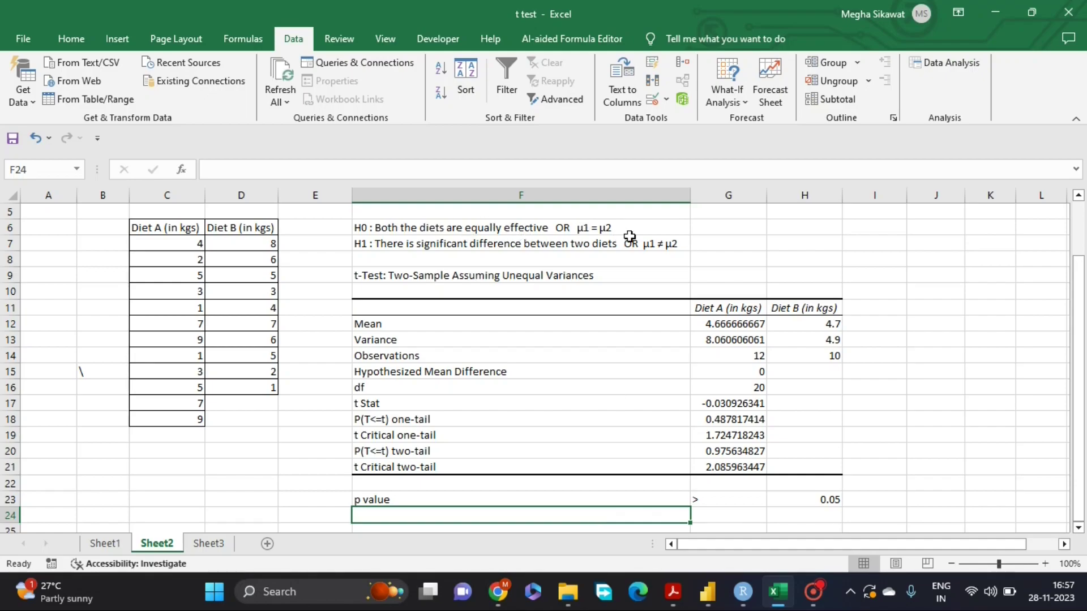
Write 'Conclusion : Both the diets are equally effective' in F24, correcting the typos.
{"action": "scroll", "coordinate": [596, 293], "scroll_direction": "down", "scroll_amount": 1}
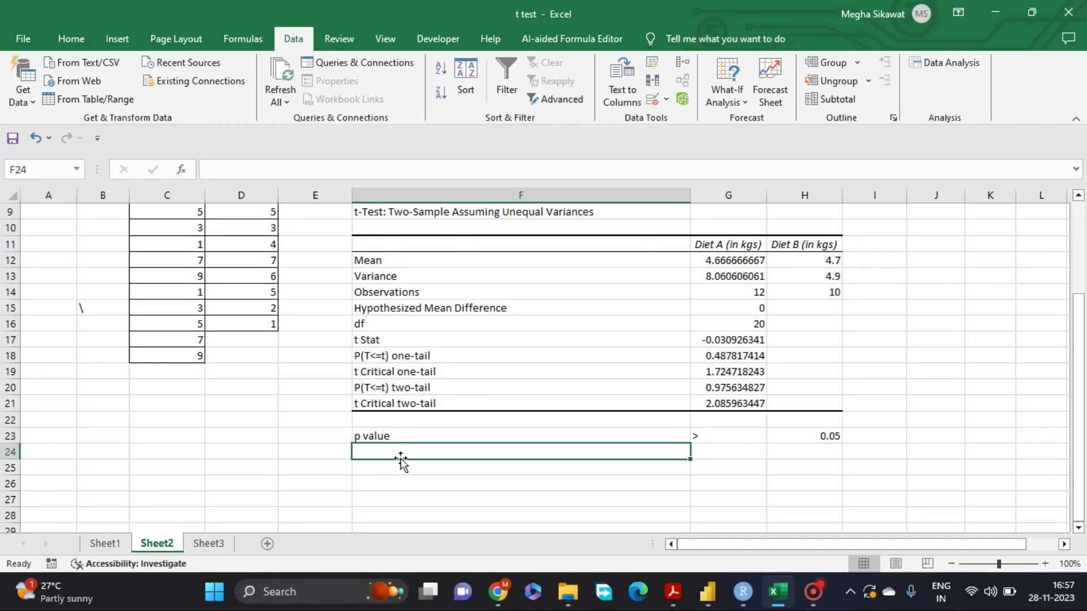
{"action": "type", "text": "Co"}
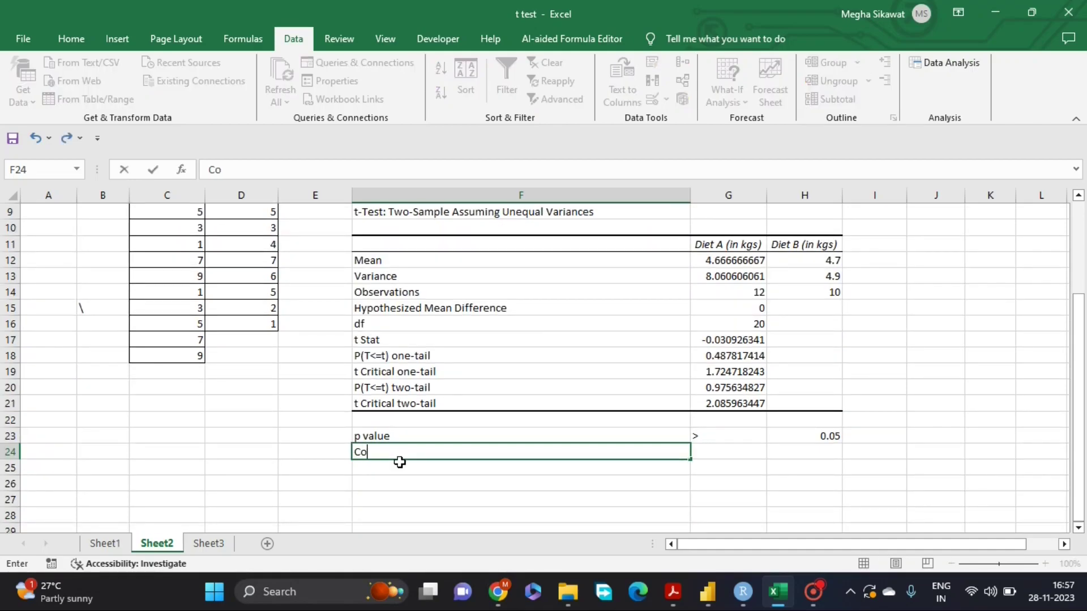
{"action": "type", "text": "nclusion : "}
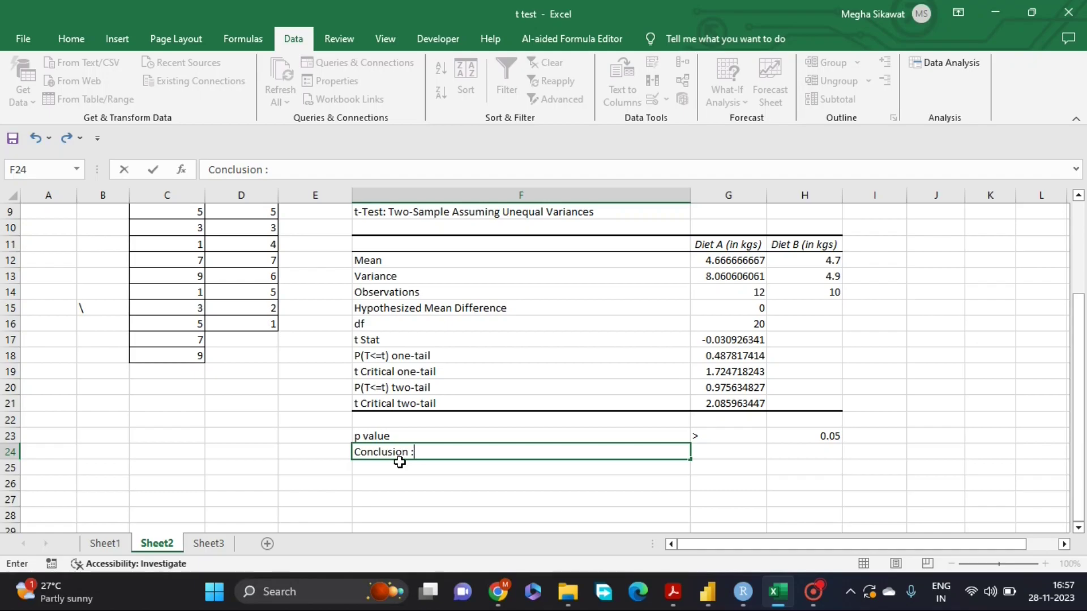
{"action": "type", "text": "Bothe"}
{"action": "key", "text": "BackSpace"}
{"action": "type", "text": "the diests a"}
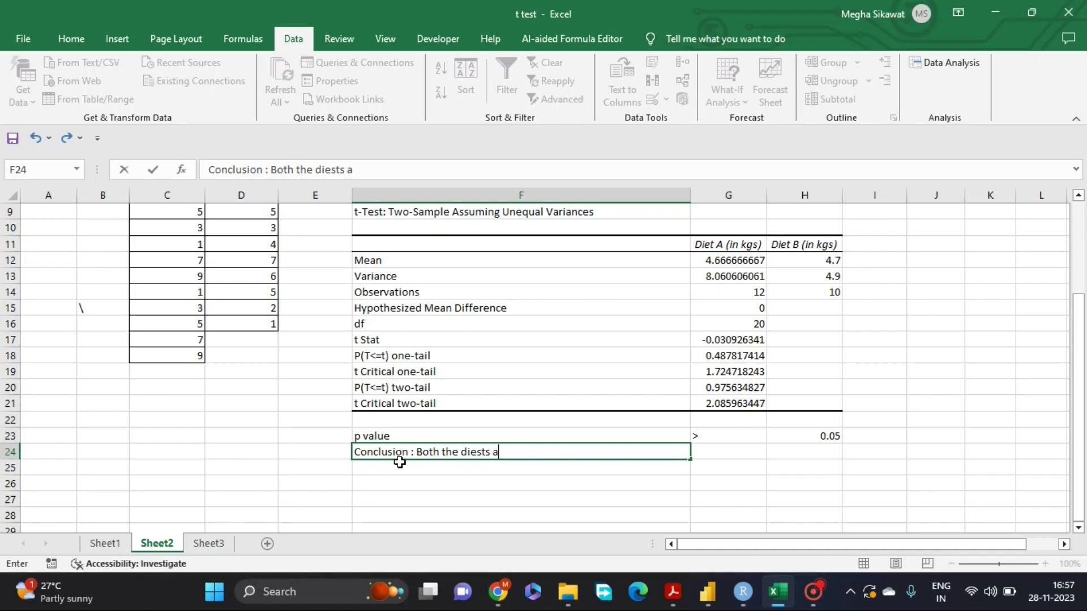
{"action": "type", "text": "re equally ef"}
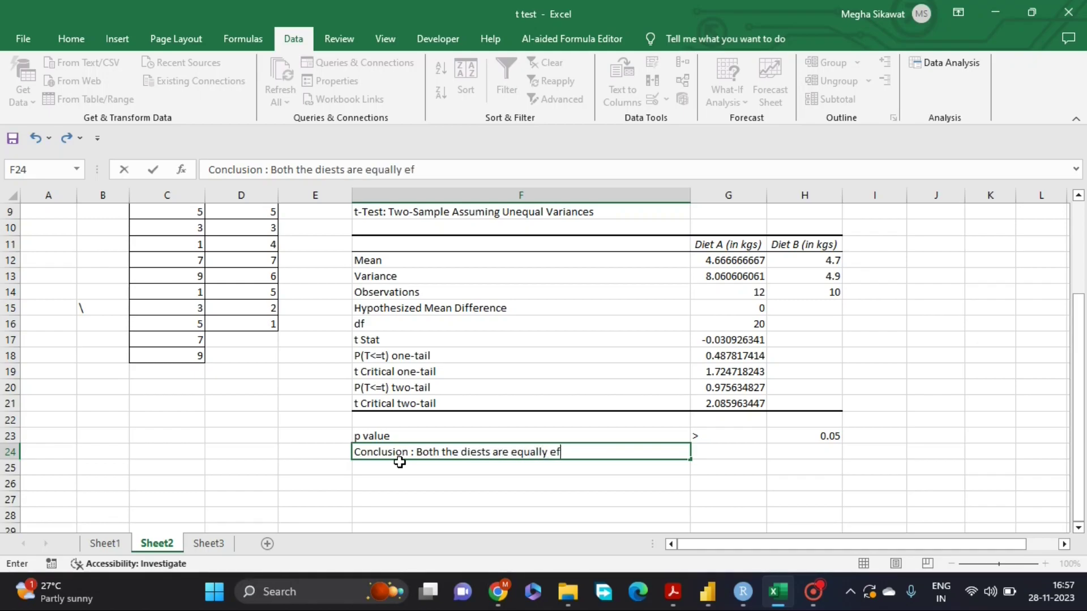
{"action": "type", "text": "fective"}
{"action": "left_click", "coordinate": [482, 452]}
{"action": "key", "text": "BackSpace"}
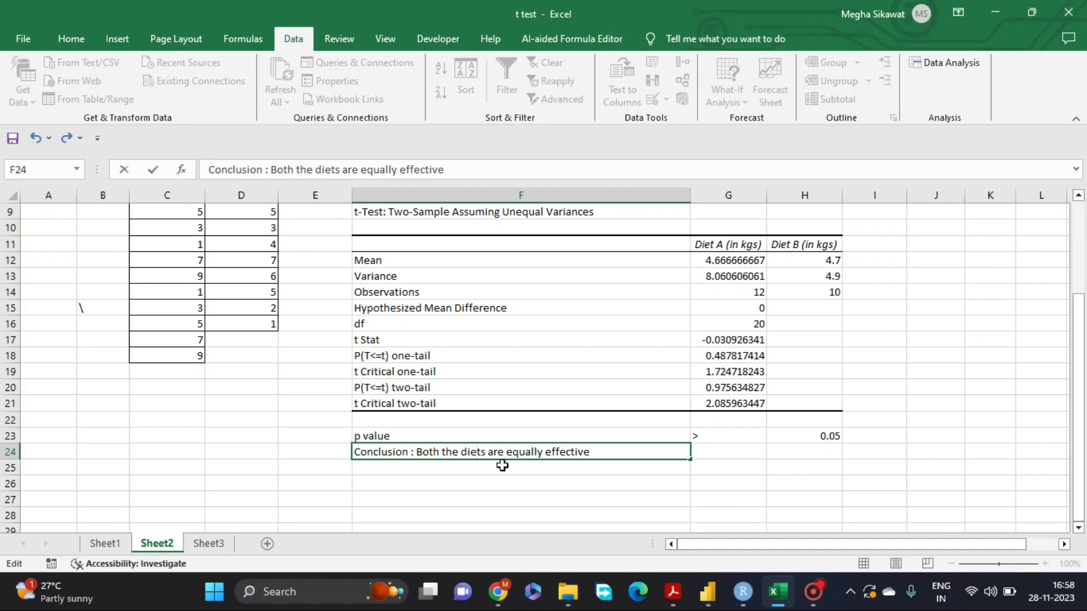
{"action": "left_click", "coordinate": [502, 465]}
{"action": "scroll", "coordinate": [502, 466], "scroll_direction": "up", "scroll_amount": 1}
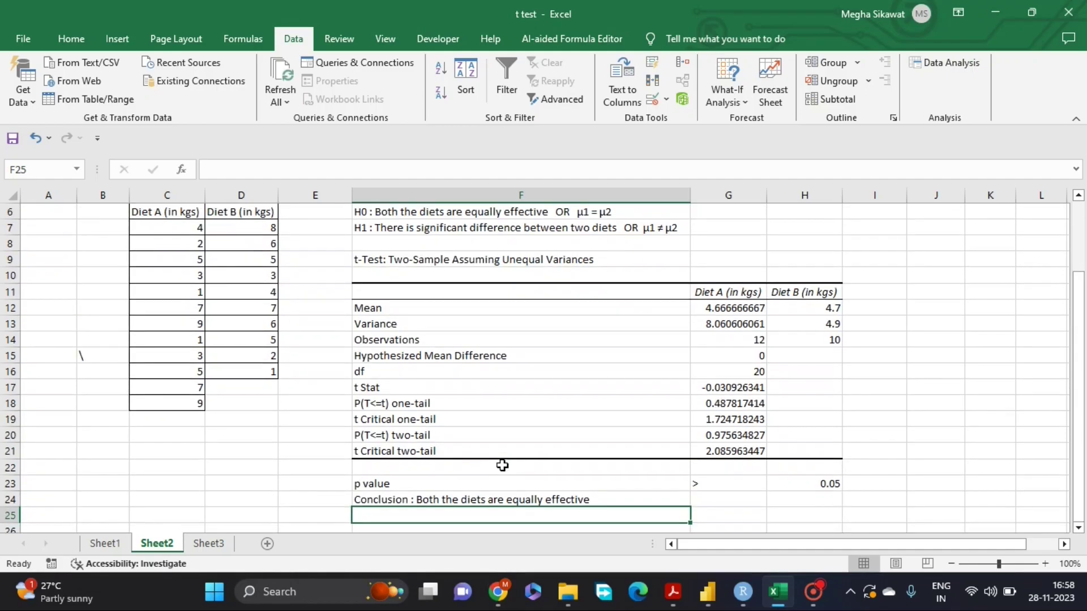
{"action": "scroll", "coordinate": [502, 465], "scroll_direction": "up", "scroll_amount": 1}
{"action": "scroll", "coordinate": [503, 465], "scroll_direction": "down", "scroll_amount": 1}
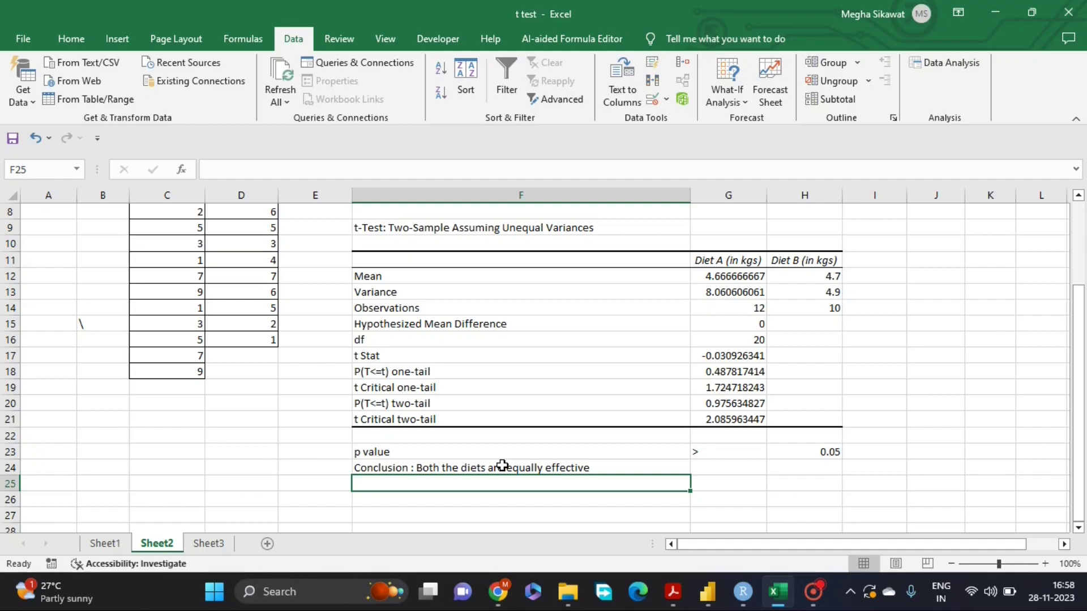
{"action": "scroll", "coordinate": [503, 465], "scroll_direction": "down", "scroll_amount": 3}
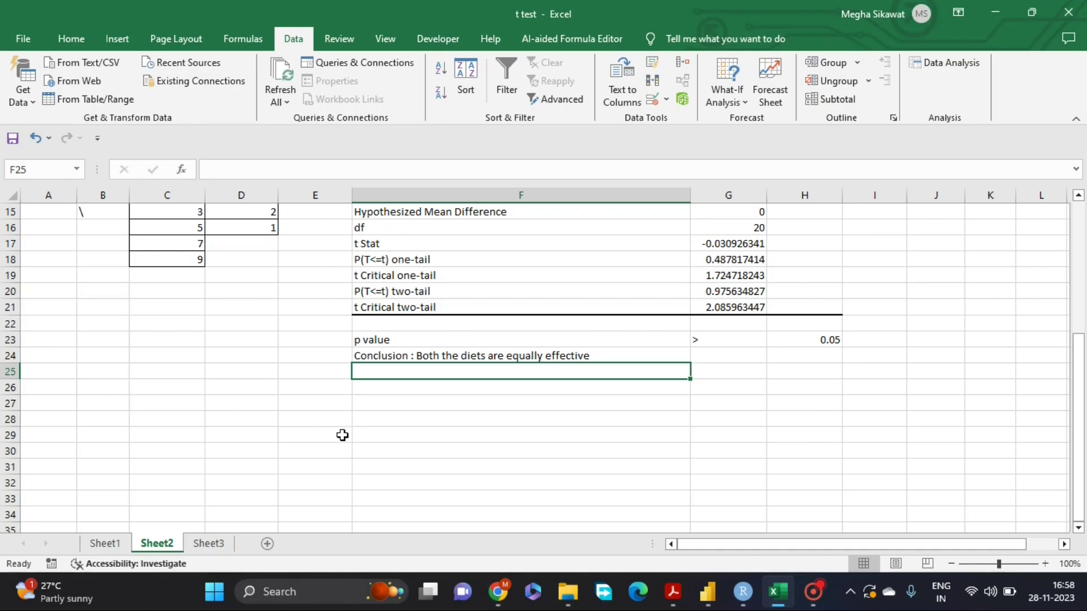
{"action": "left_click", "coordinate": [313, 416]}
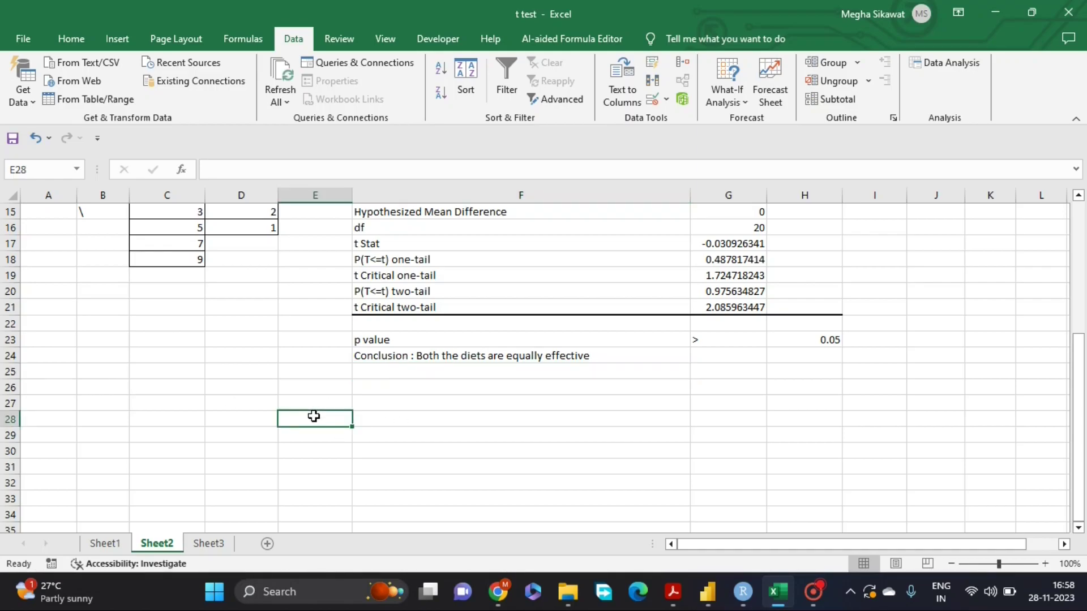
{"action": "left_click", "coordinate": [154, 304]}
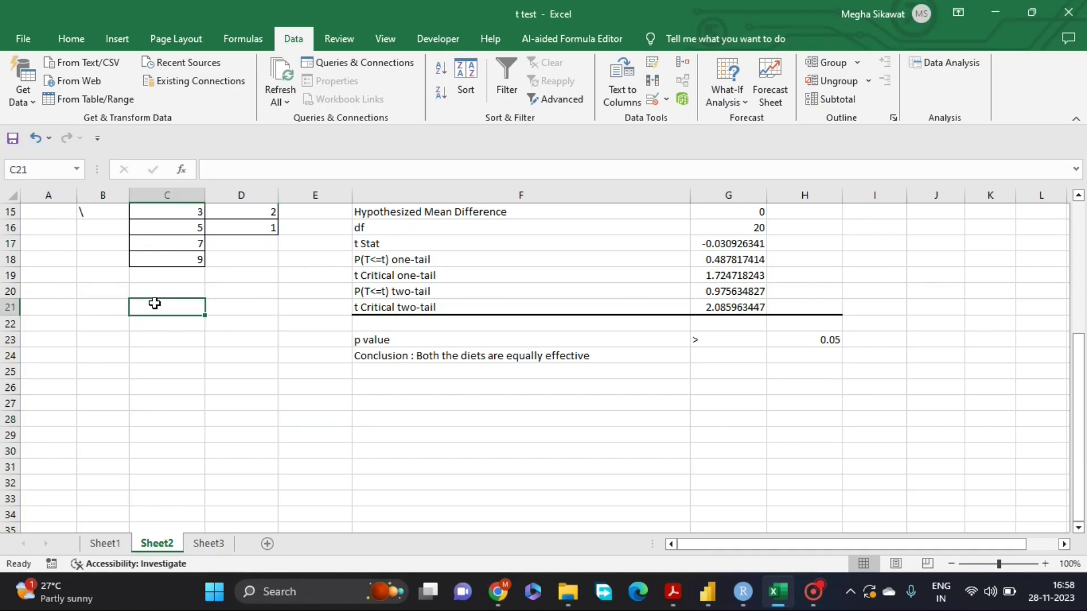
Enter =T.TEST(C7:C18,D7:D16,2,3) in C21 for a two-tailed, unequal-variance p value.
{"action": "type", "text": "="}
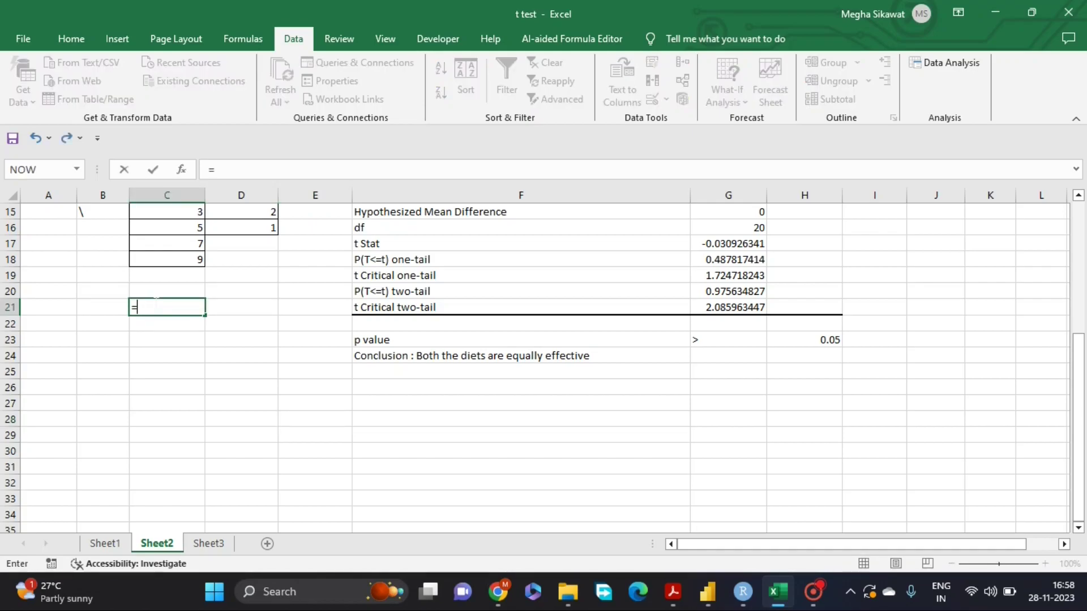
{"action": "type", "text": "t"}
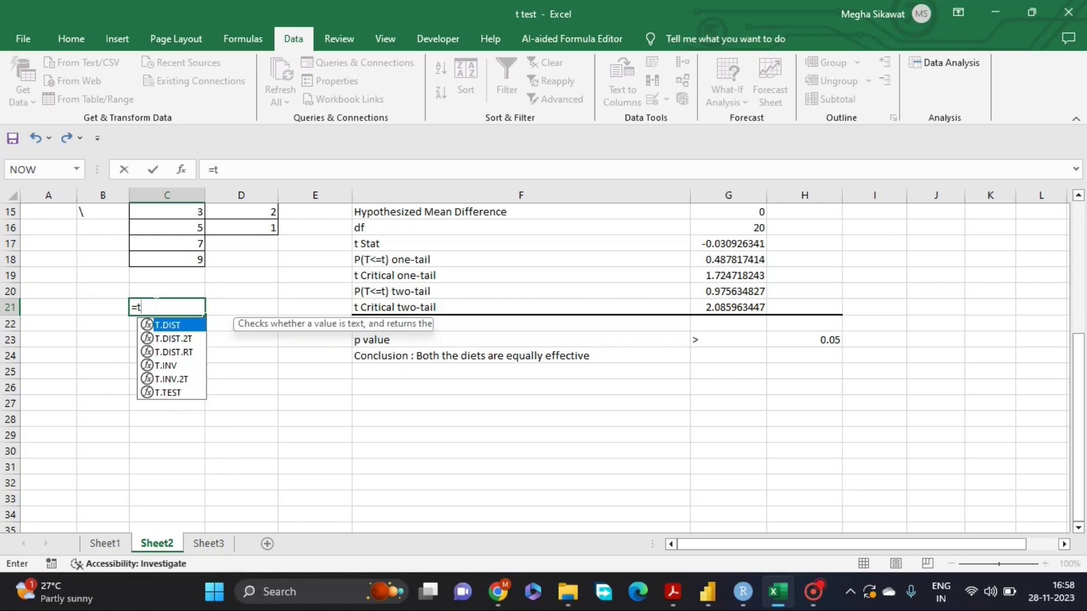
{"action": "type", "text": ".test"}
{"action": "key", "text": "Tab"}
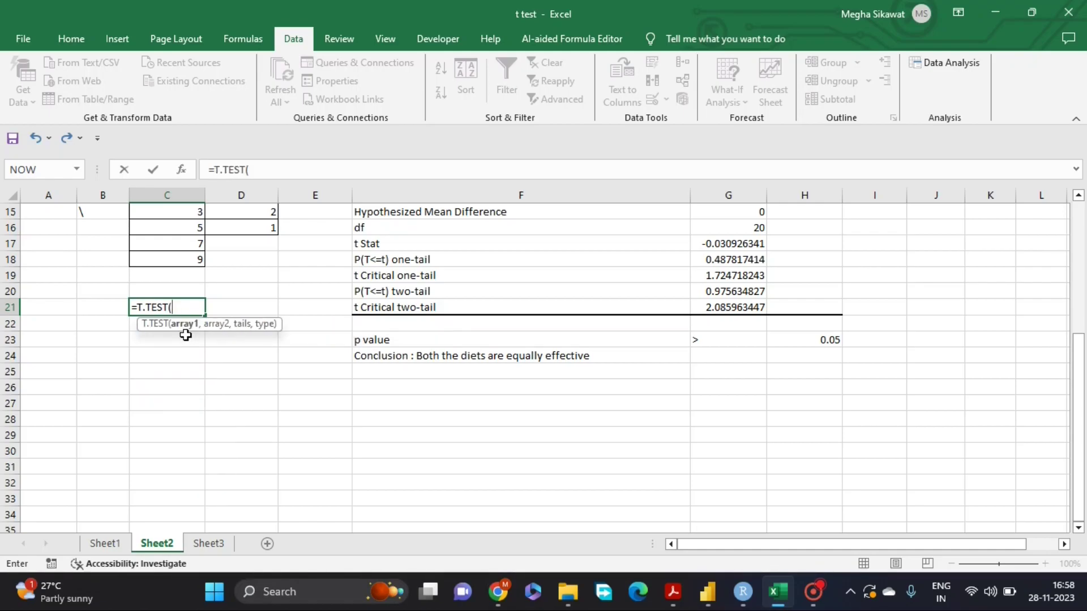
{"action": "scroll", "coordinate": [185, 335], "scroll_direction": "up", "scroll_amount": 3}
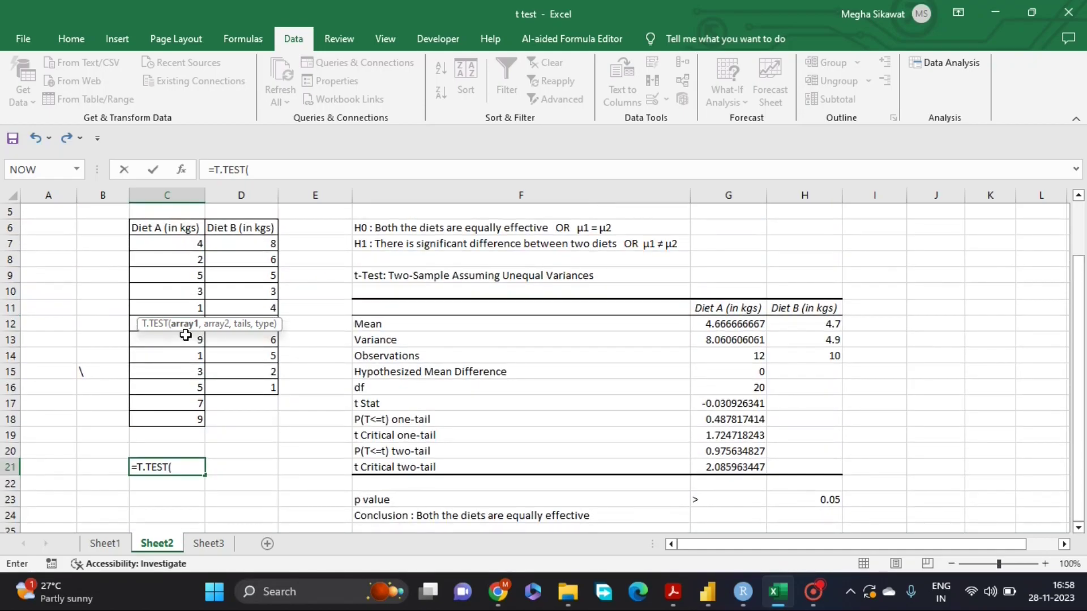
{"action": "left_click_drag", "start_coordinate": [179, 244], "coordinate": [174, 414]}
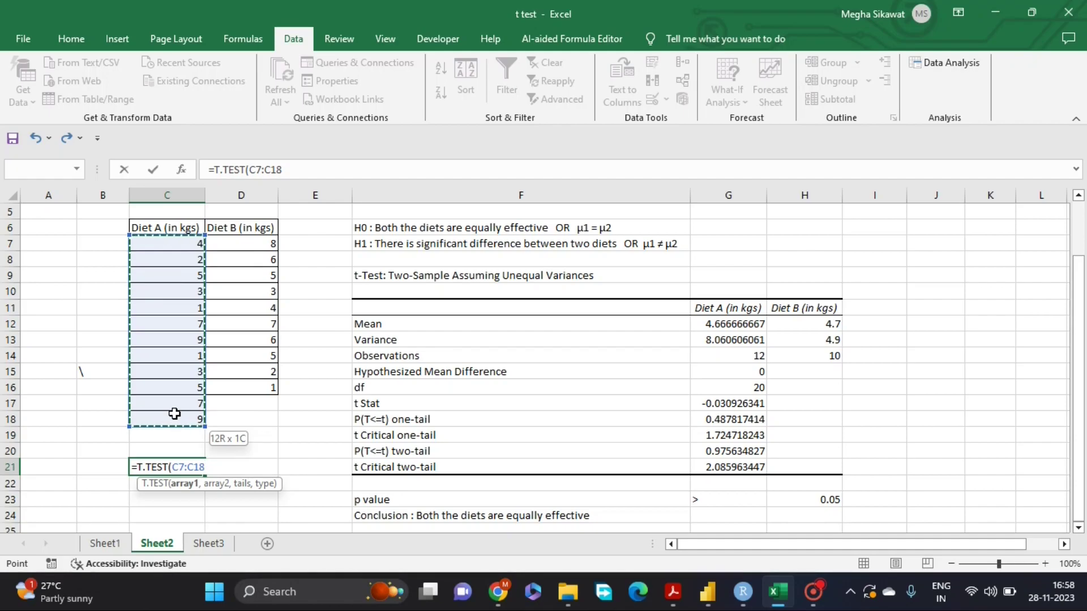
{"action": "type", "text": ","}
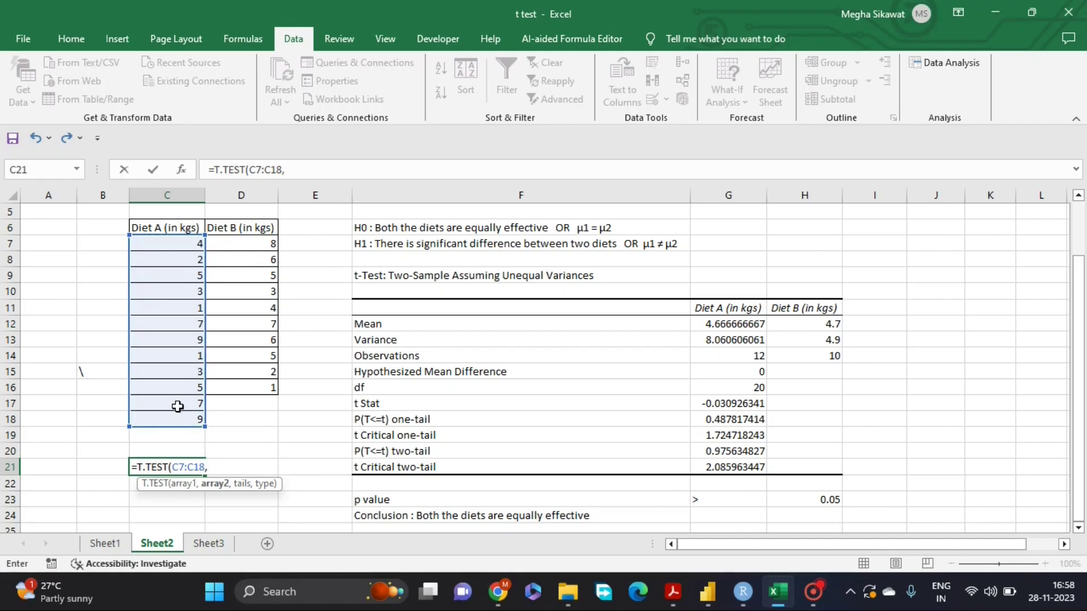
{"action": "left_click_drag", "start_coordinate": [245, 243], "coordinate": [260, 385]}
{"action": "type", "text": ","}
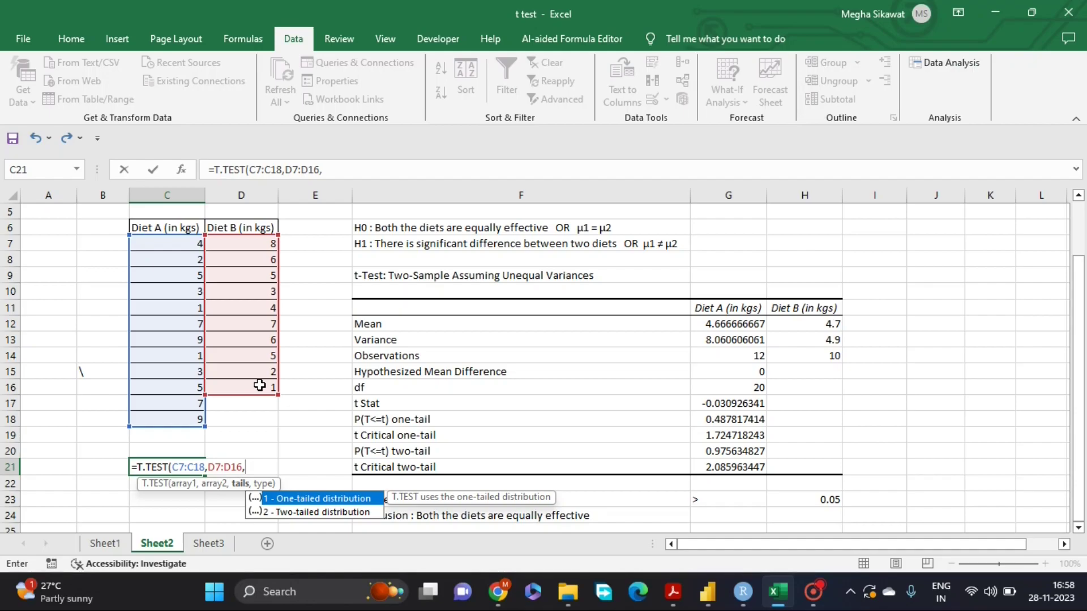
{"action": "type", "text": "2,"}
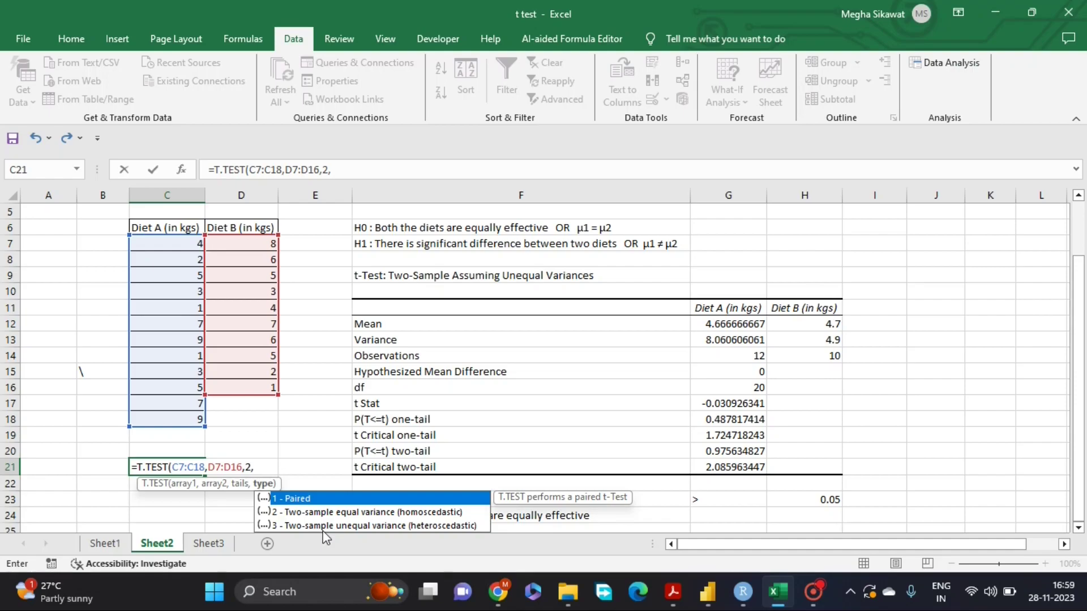
{"action": "type", "text": "3)"}
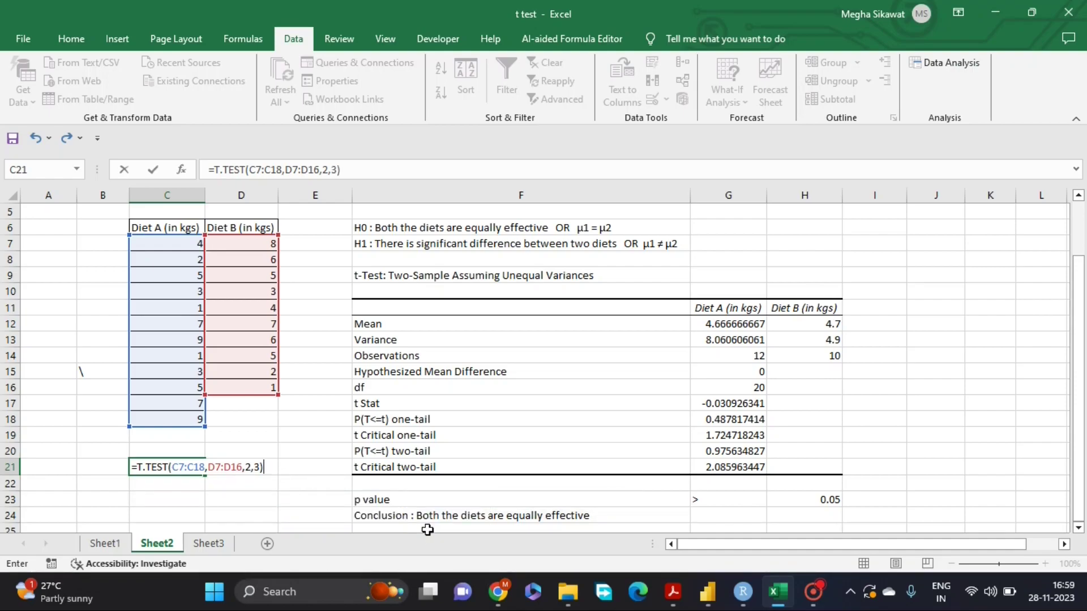
{"action": "key", "text": "Return"}
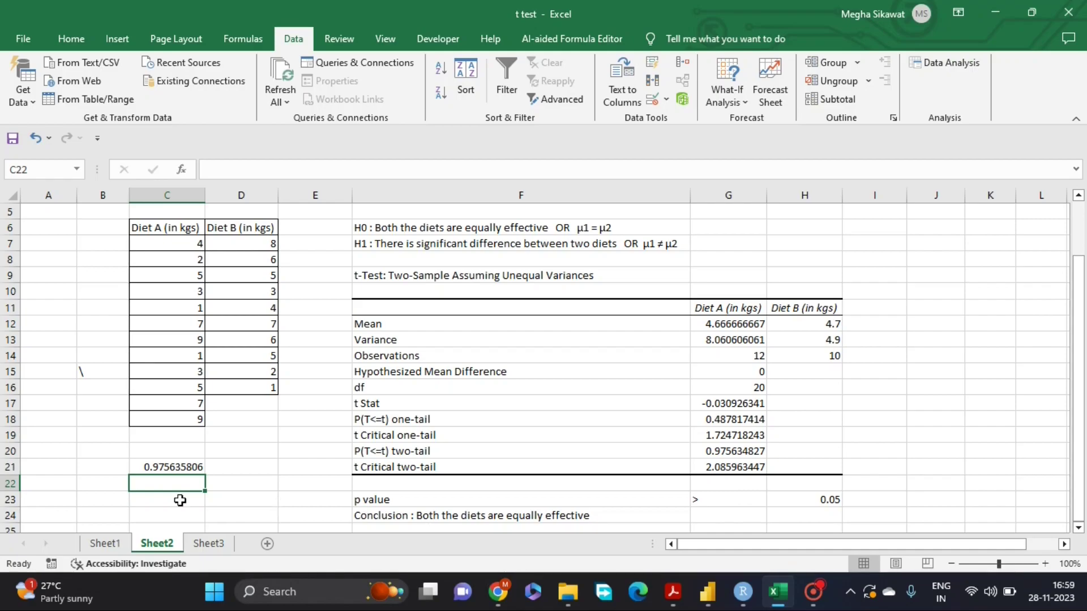
Label B21 'p value' and compare C21's 0.975635806 with the two-tail p in G20.
{"action": "left_click", "coordinate": [119, 465]}
{"action": "type", "text": "p value"}
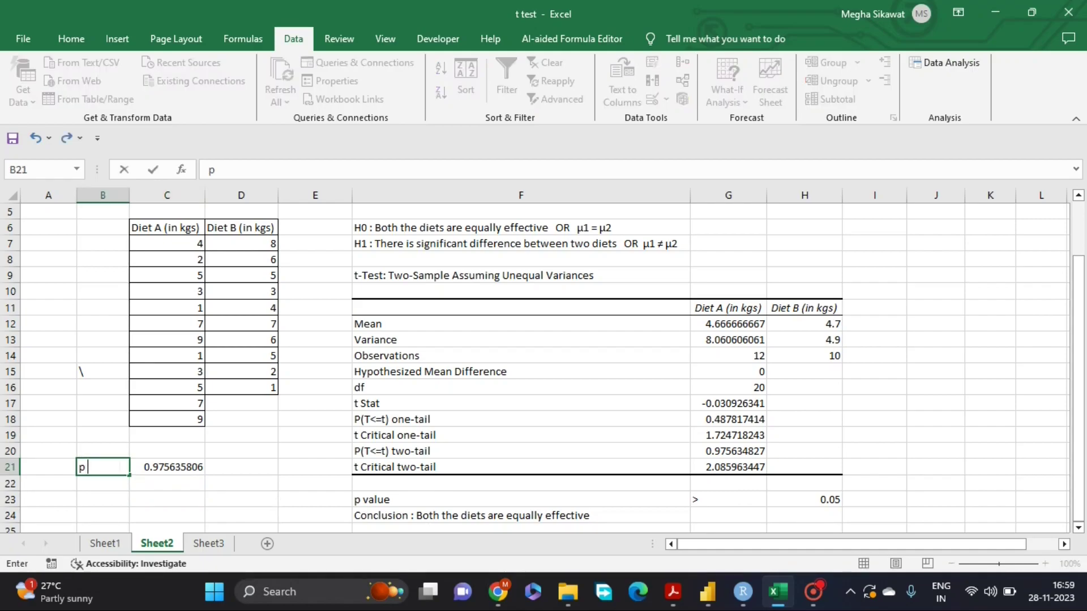
{"action": "left_click", "coordinate": [142, 486]}
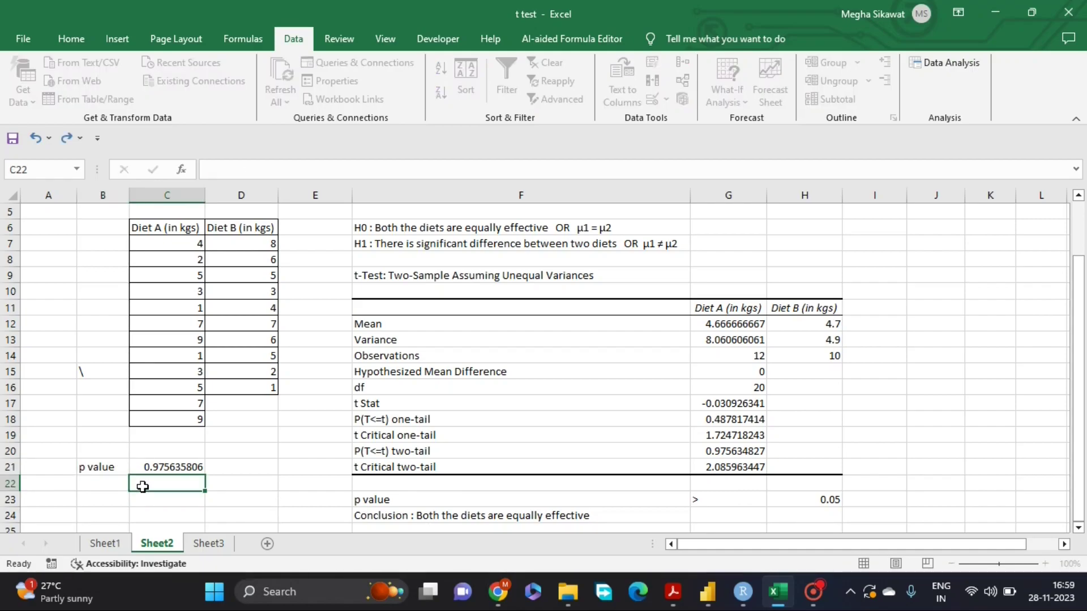
{"action": "left_click", "coordinate": [165, 471]}
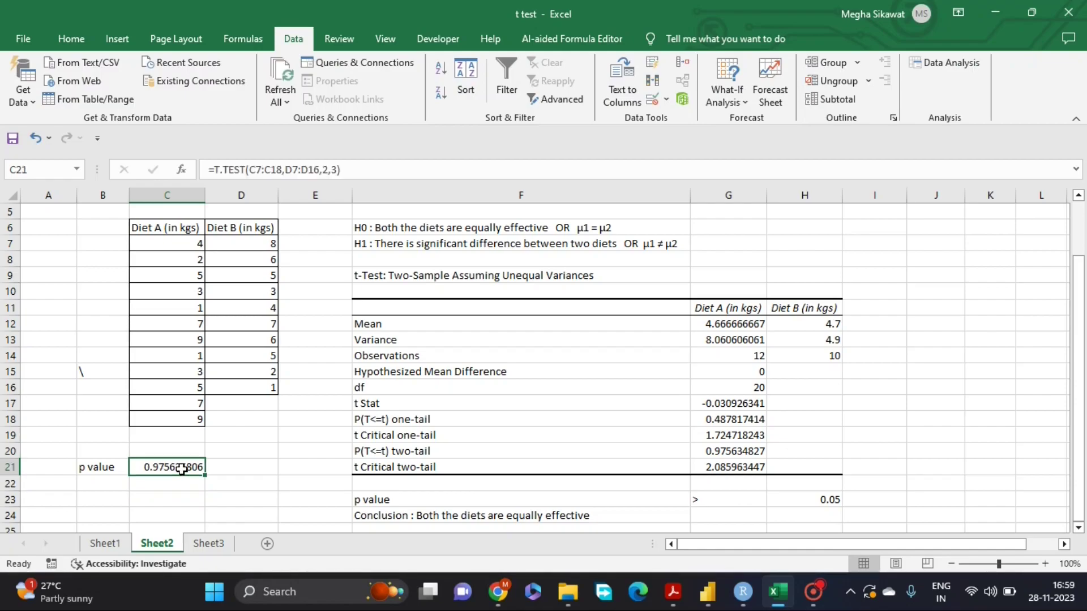
{"action": "left_click", "coordinate": [737, 452], "text": "ctrl"}
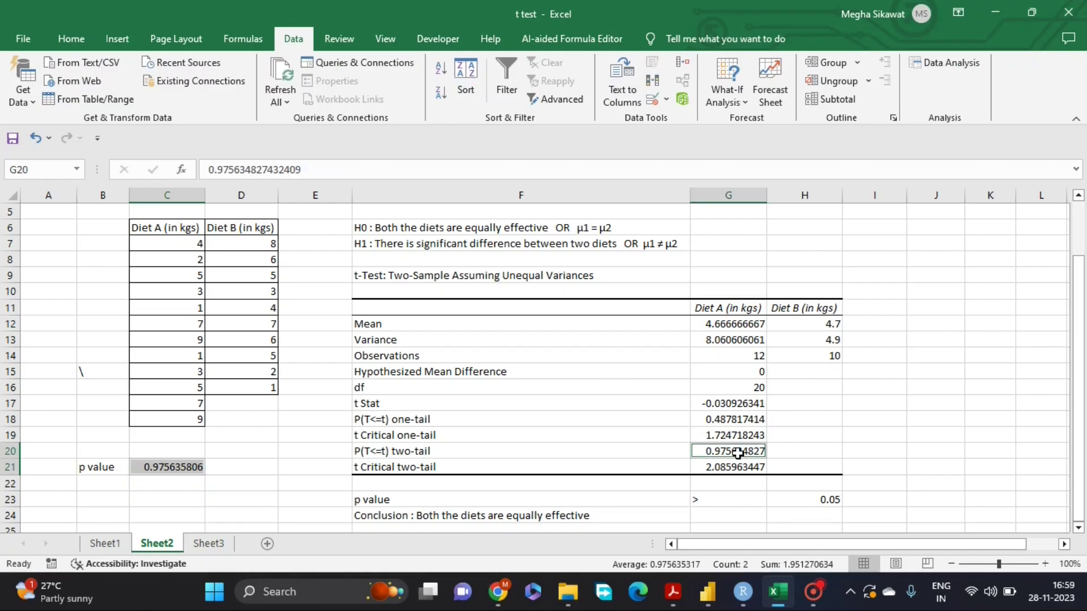